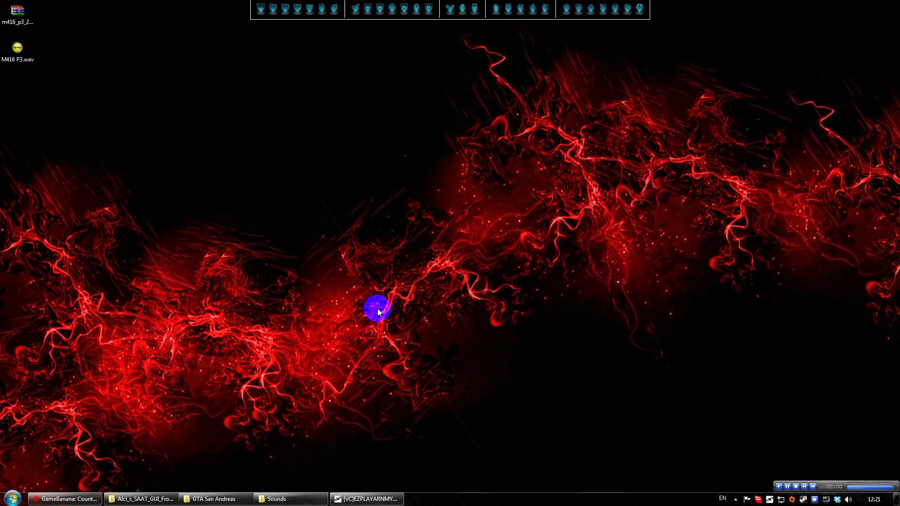
- Select M416 P3.wav and the downloaded archive on the desktop, then clear the selection
click(21, 49)
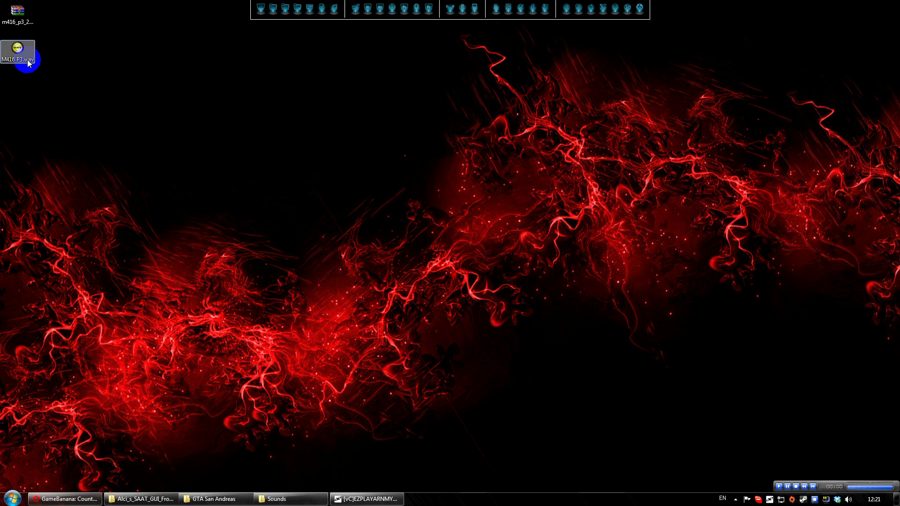
click(24, 25)
click(18, 48)
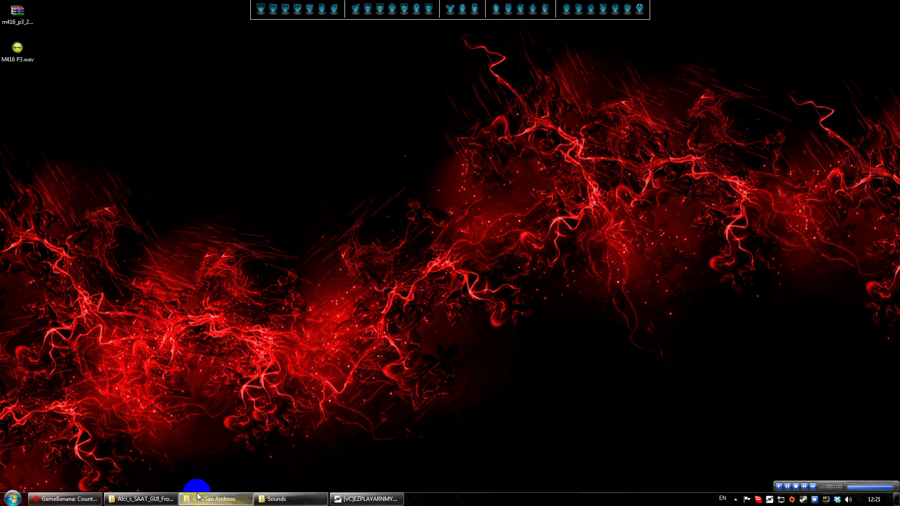
click(121, 500)
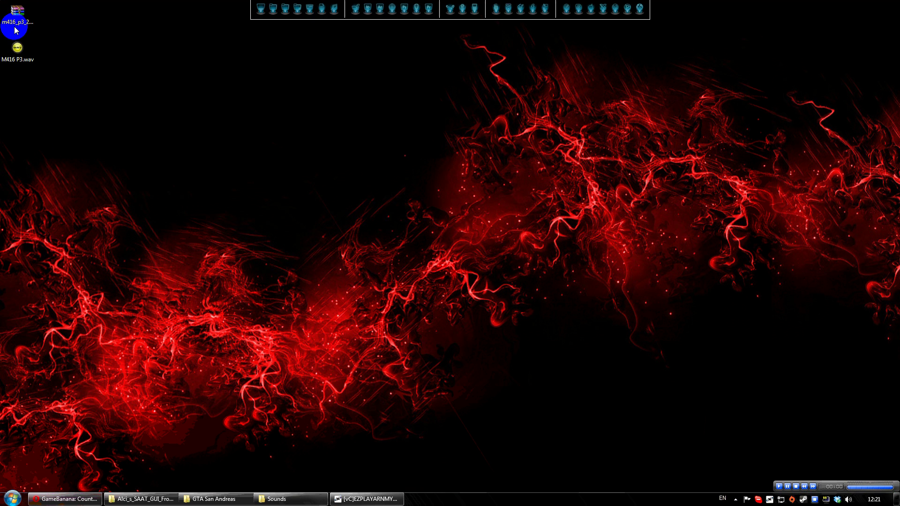
- Play the BF3 M416 SOUND preview on GameBanana, then launch Vegas Pro
click(67, 498)
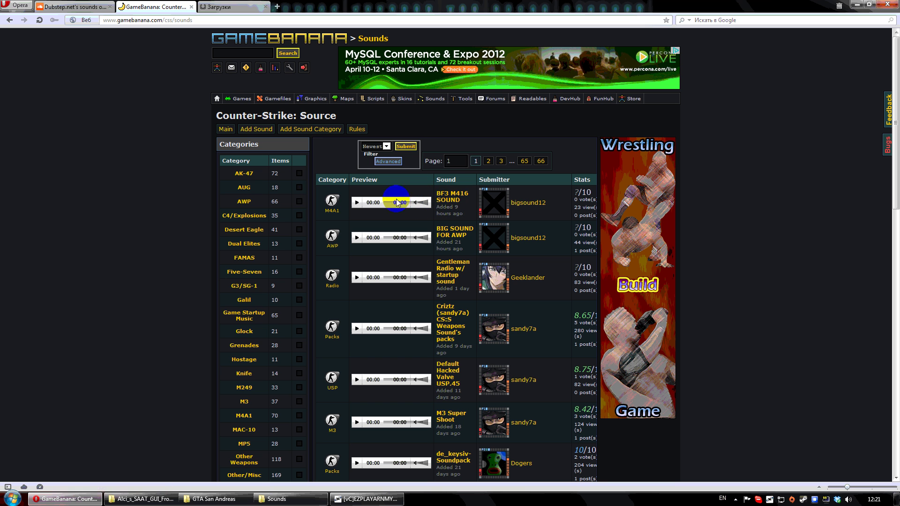
click(357, 203)
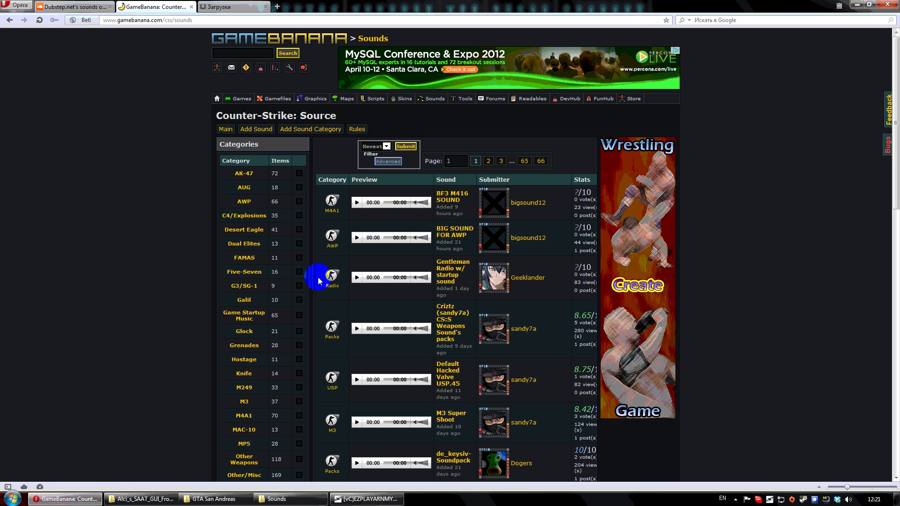
click(70, 498)
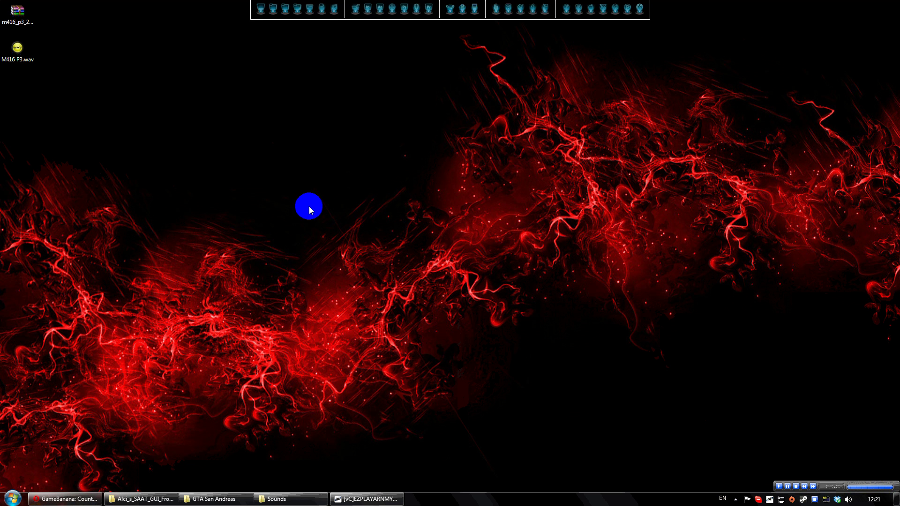
click(392, 27)
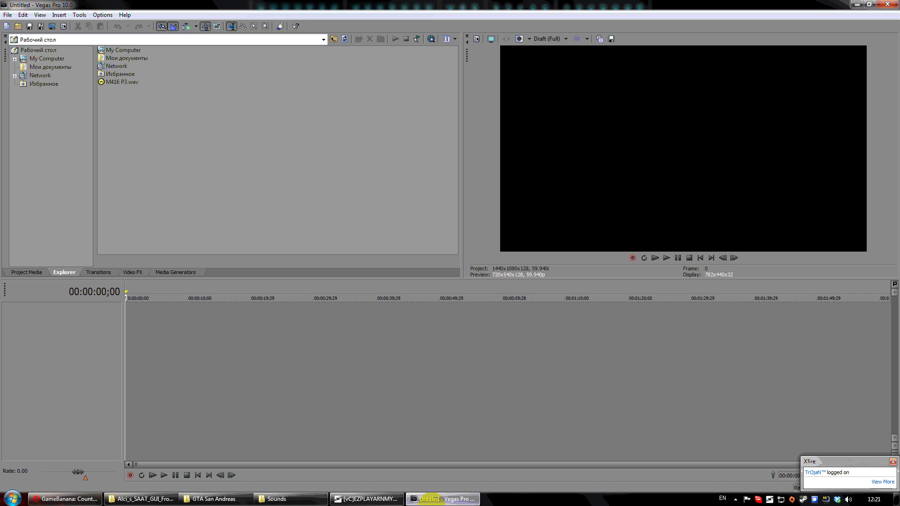
click(442, 499)
- Arrange the Sounds folder, open the SAAT GUI folder, and launch SaatGuiFrontend.exe
click(288, 498)
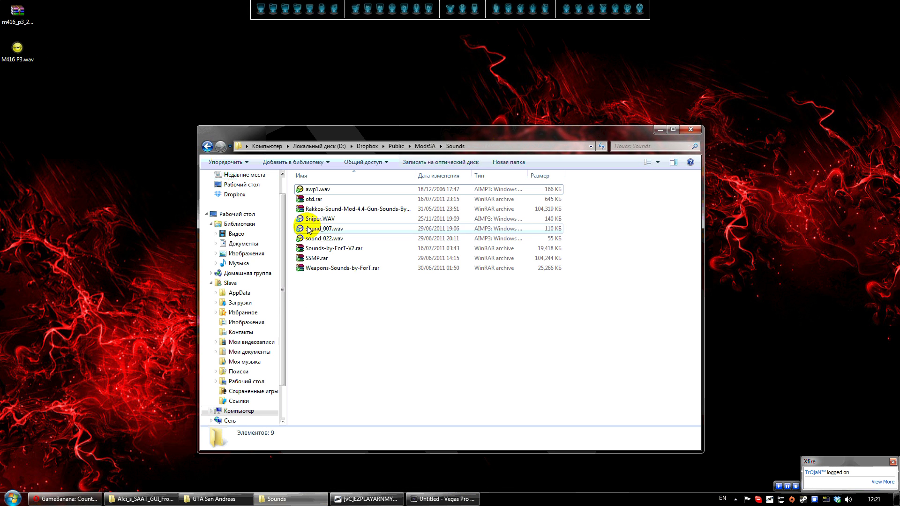
drag(359, 133, 335, 101)
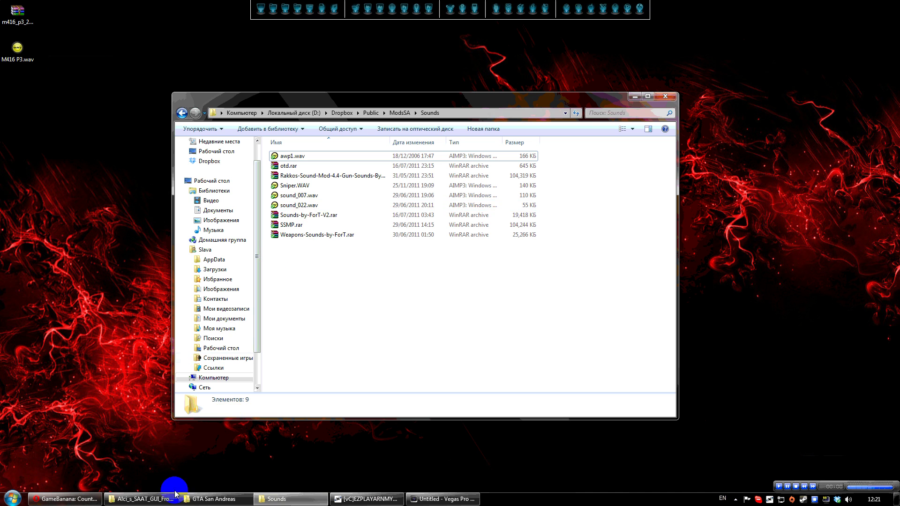
click(156, 500)
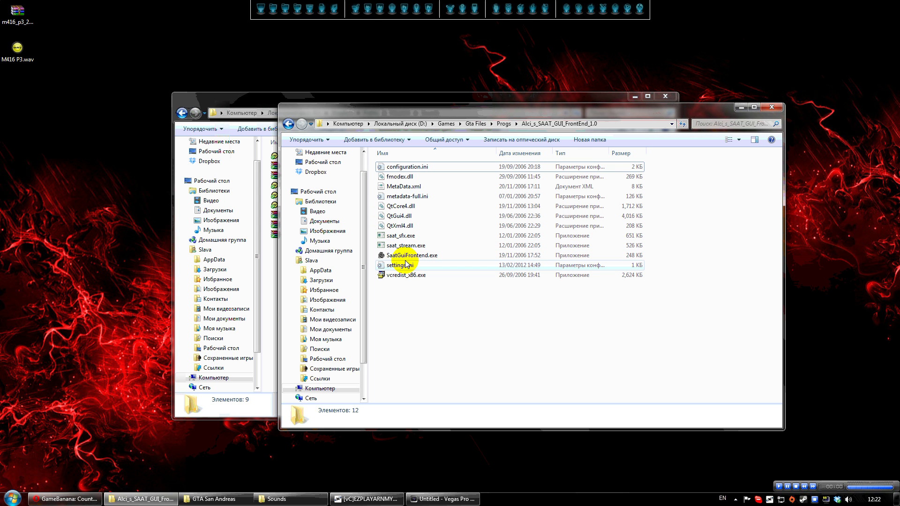
double_click(405, 255)
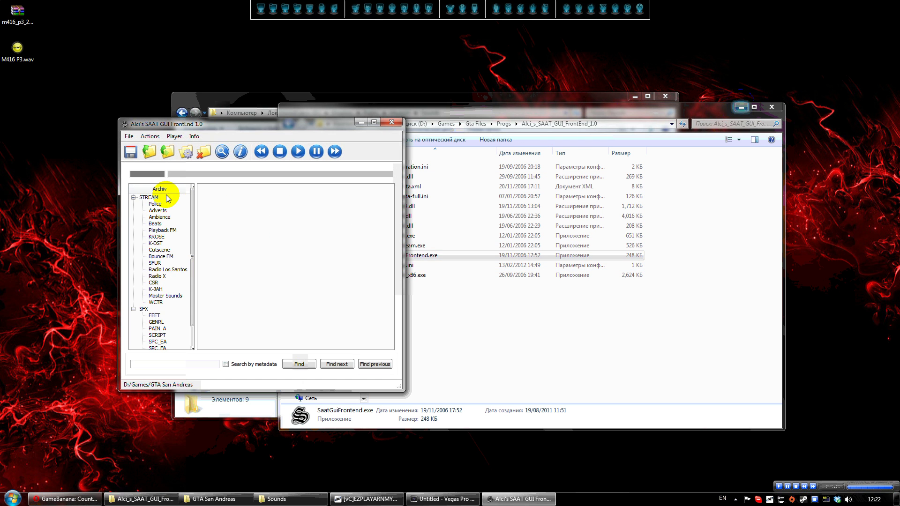
- Set the SAAT working directory to drive D:
mouse_move(192, 126)
mouse_down()
mouse_move(401, 167)
mouse_move(156, 153)
mouse_up()
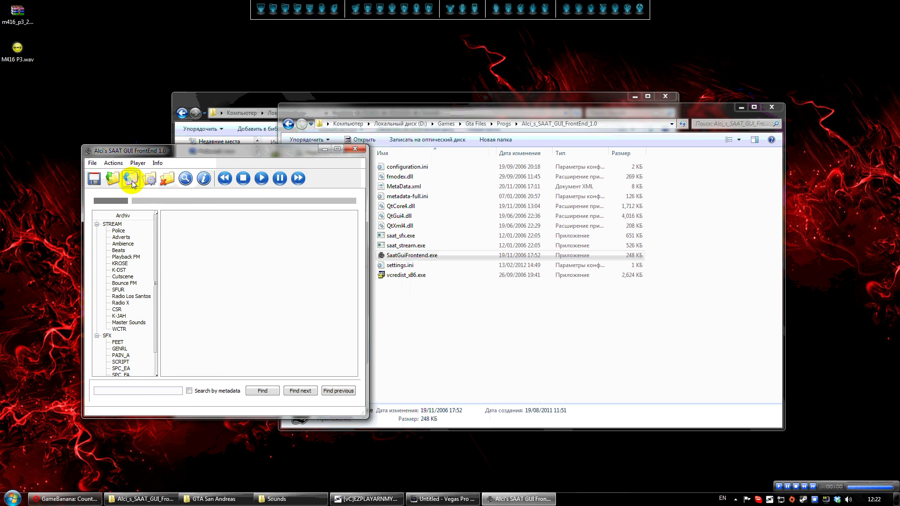
click(92, 163)
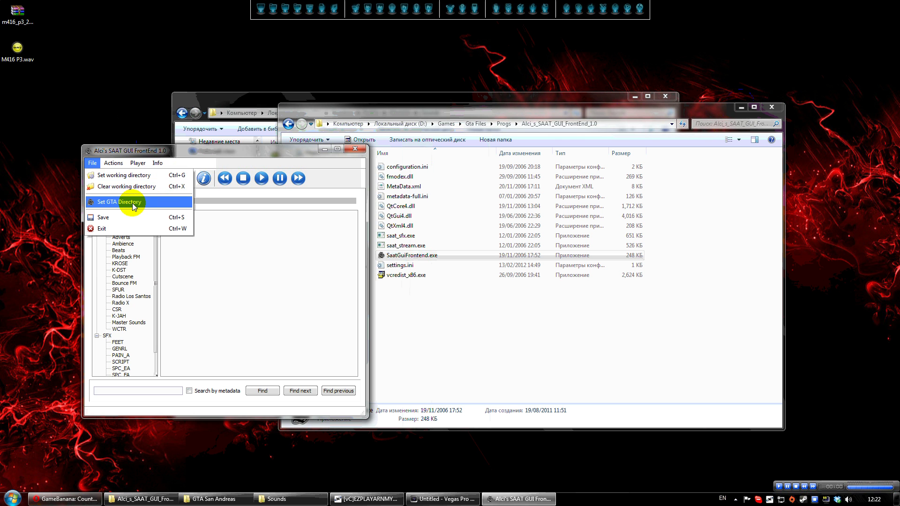
click(129, 184)
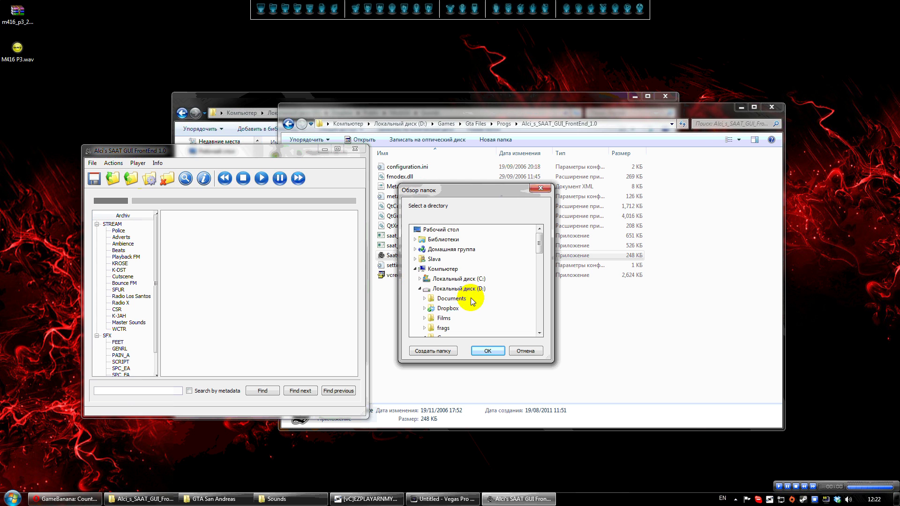
click(458, 292)
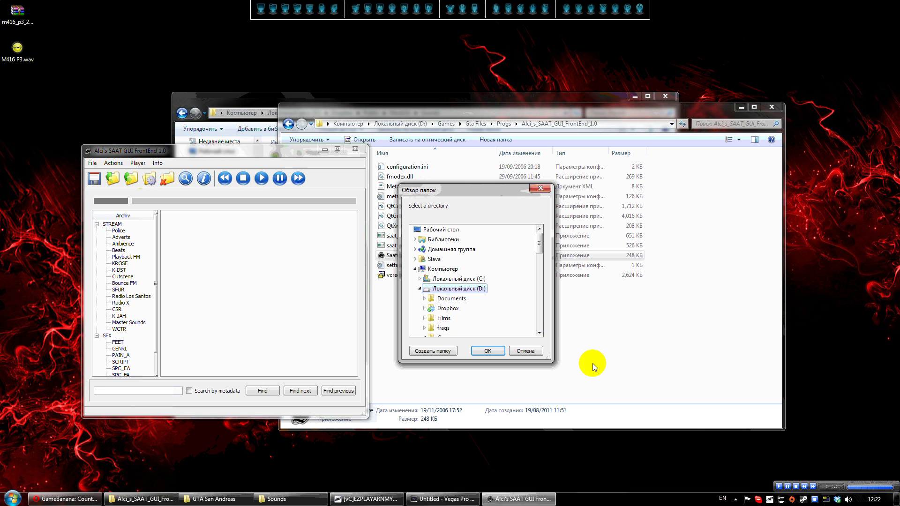
click(490, 351)
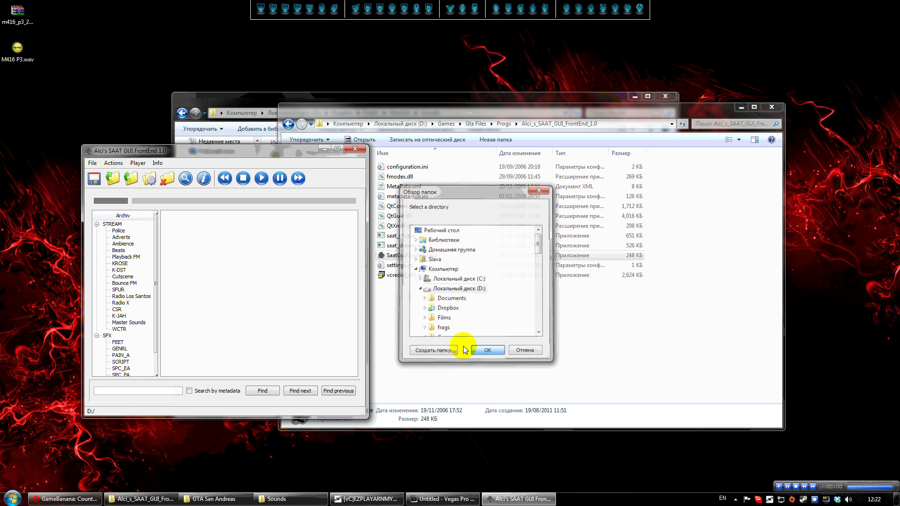
- Set the GTA directory to GTA San Andreas and export the GENRL archive
click(94, 167)
click(115, 201)
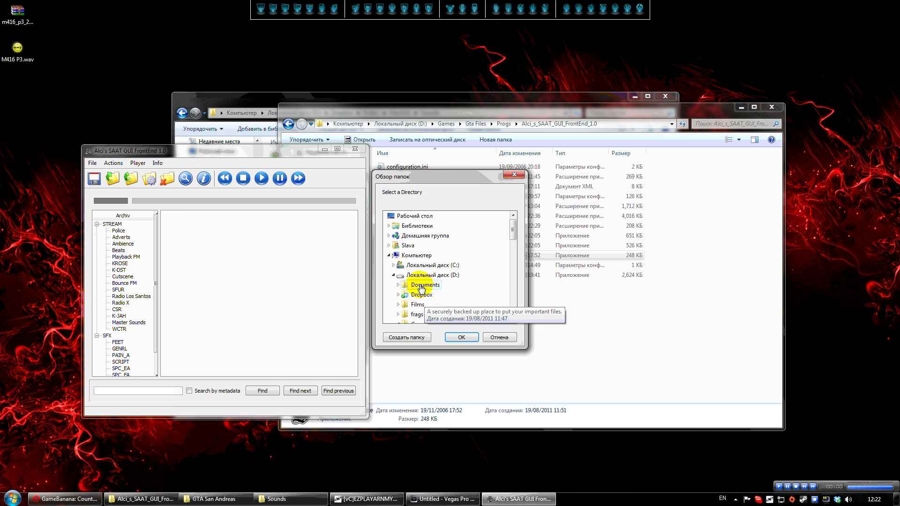
scroll(512, 240, down, 2)
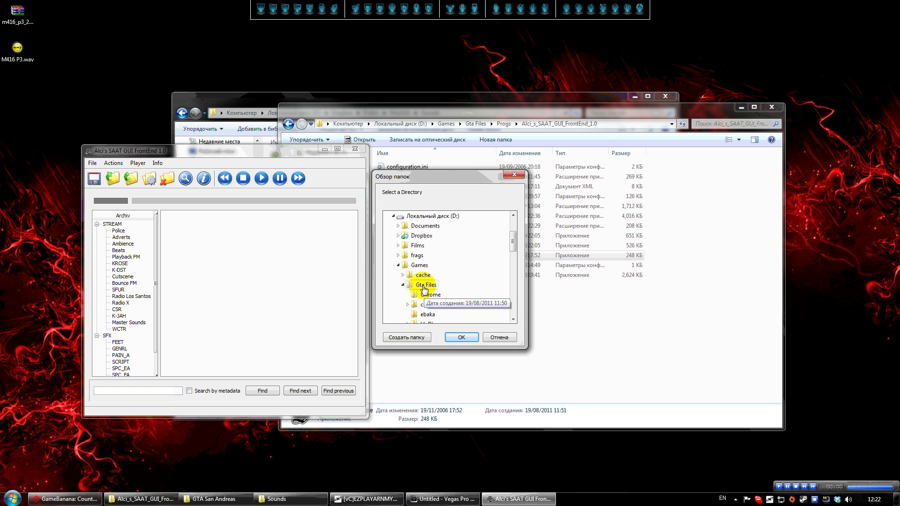
click(402, 284)
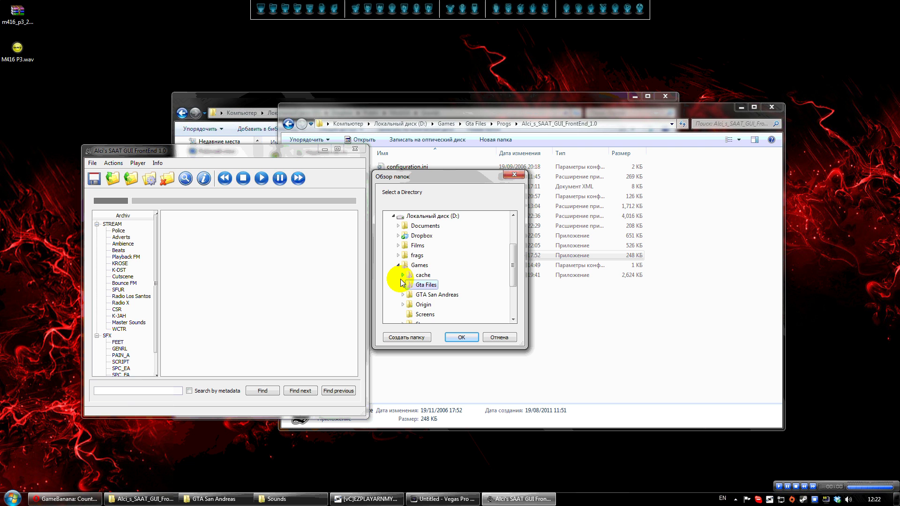
click(422, 295)
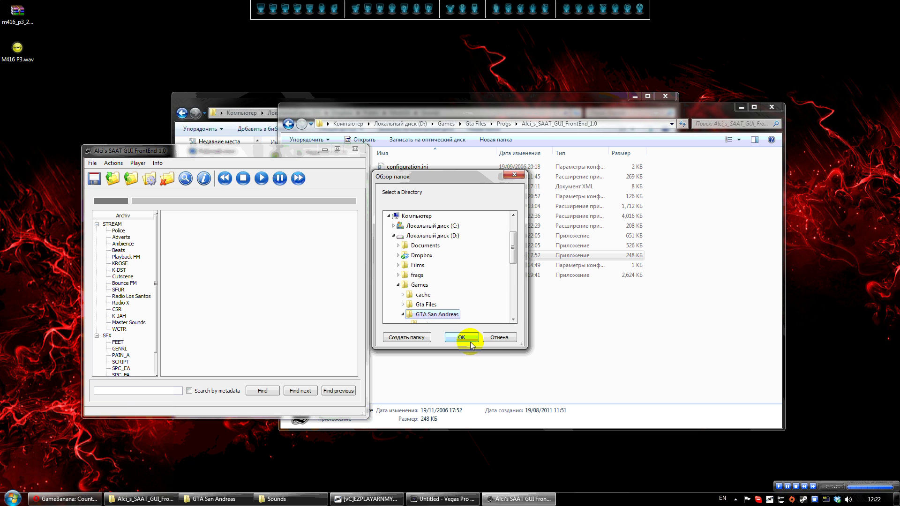
click(462, 337)
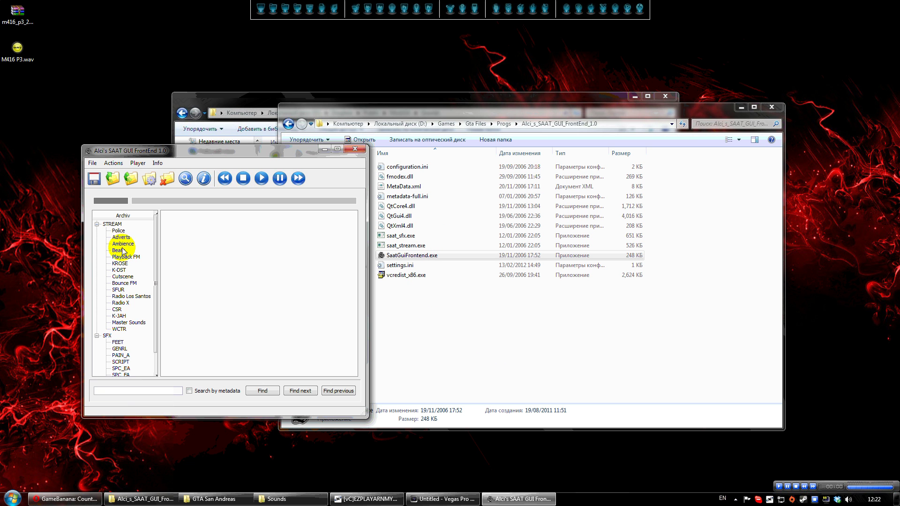
double_click(119, 354)
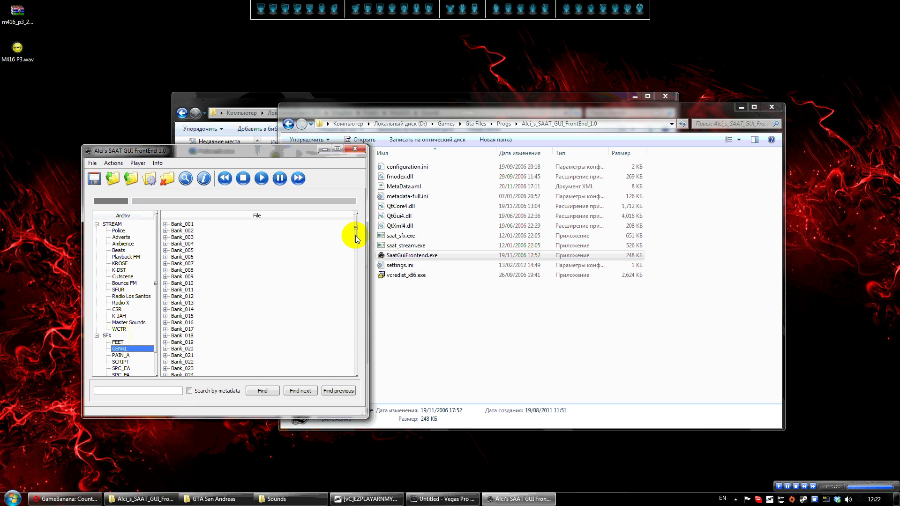
click(239, 99)
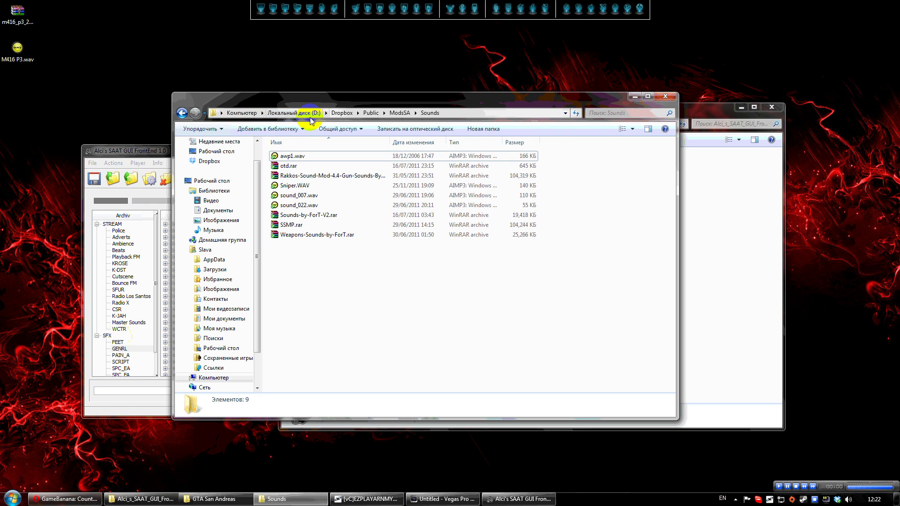
- Open D:\GENRL\Bank_137 and drag sound_004.wav onto the Vegas Pro timeline
click(298, 114)
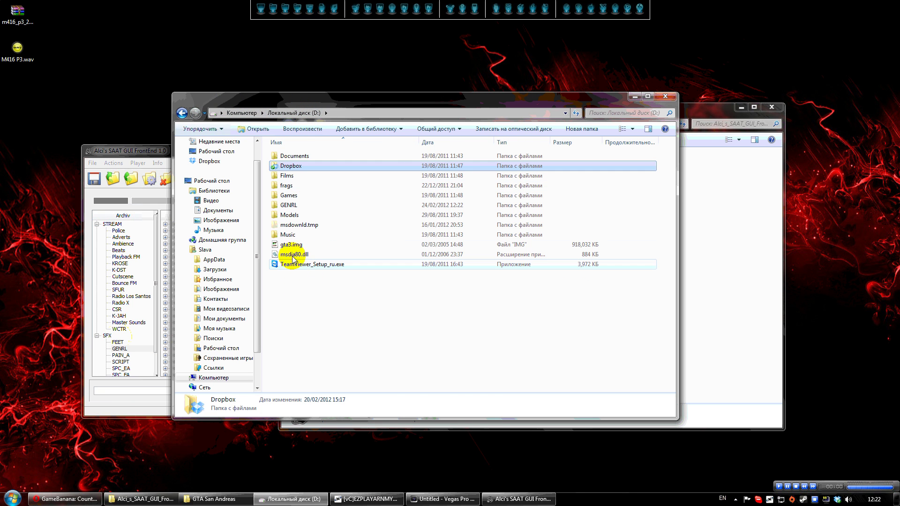
double_click(288, 205)
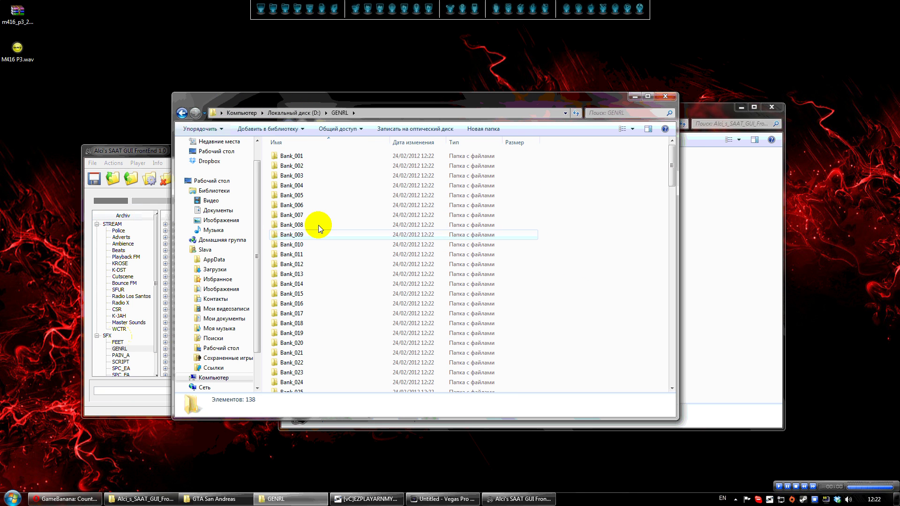
drag(673, 160, 675, 341)
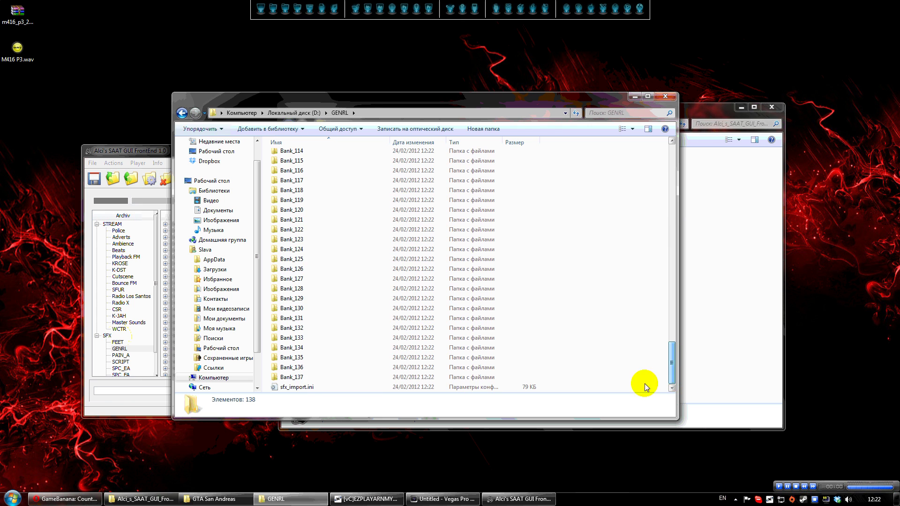
double_click(292, 376)
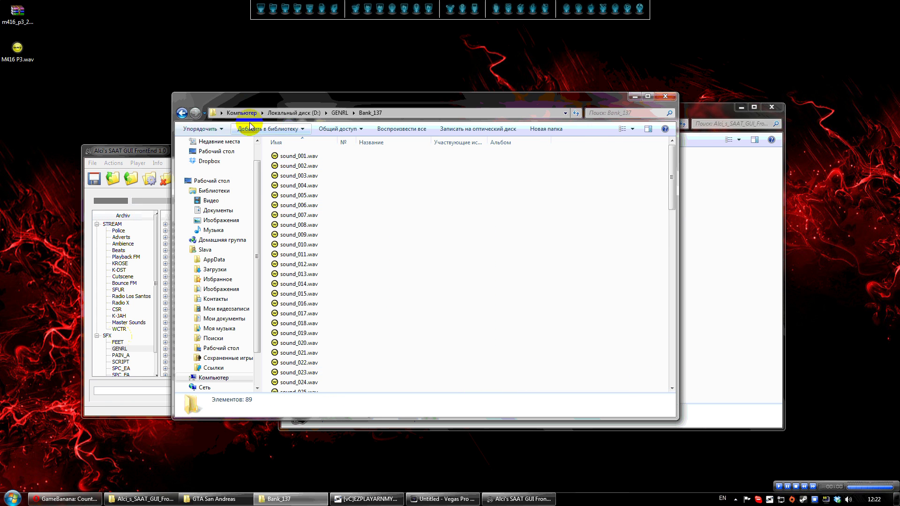
drag(275, 101, 382, 100)
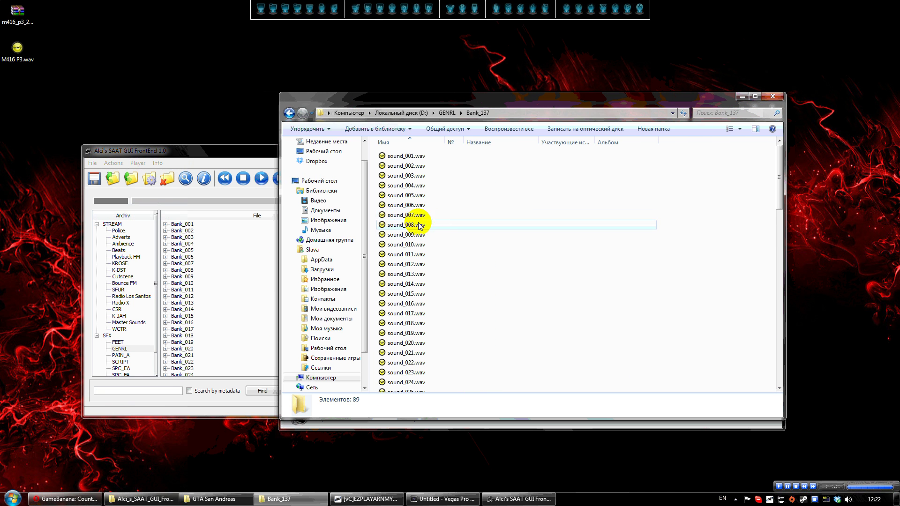
click(391, 185)
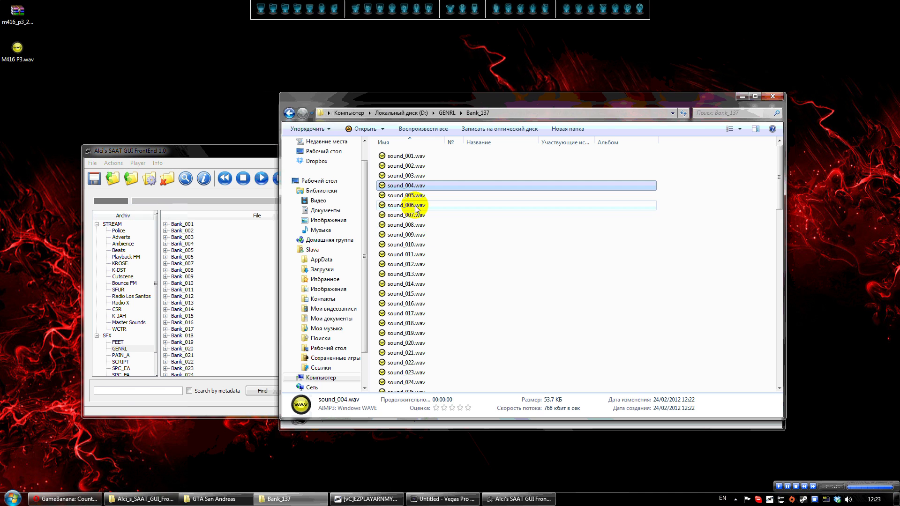
drag(389, 190, 127, 328)
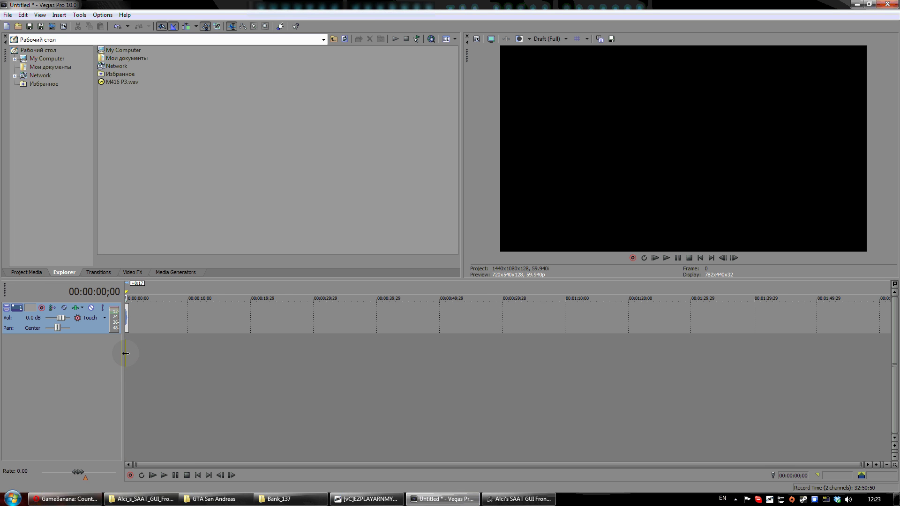
scroll(127, 330, up, 10)
right_click(175, 316)
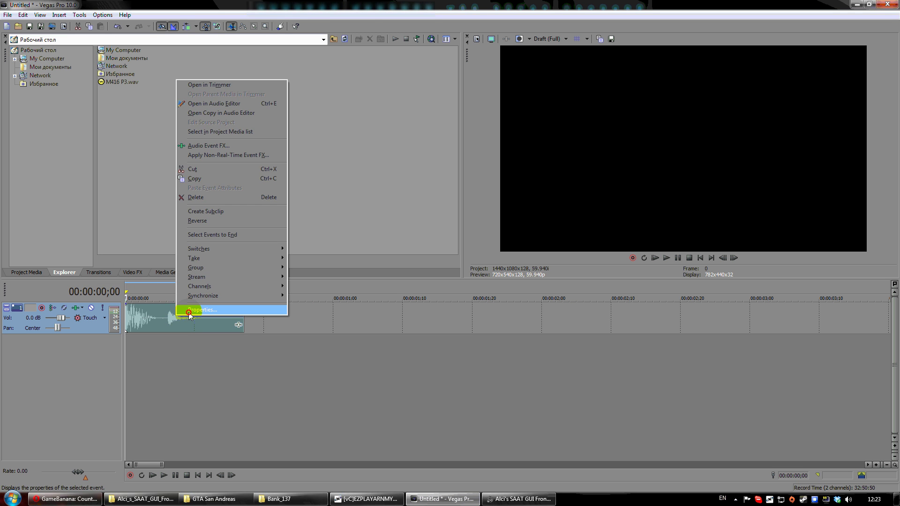
click(189, 310)
click(426, 94)
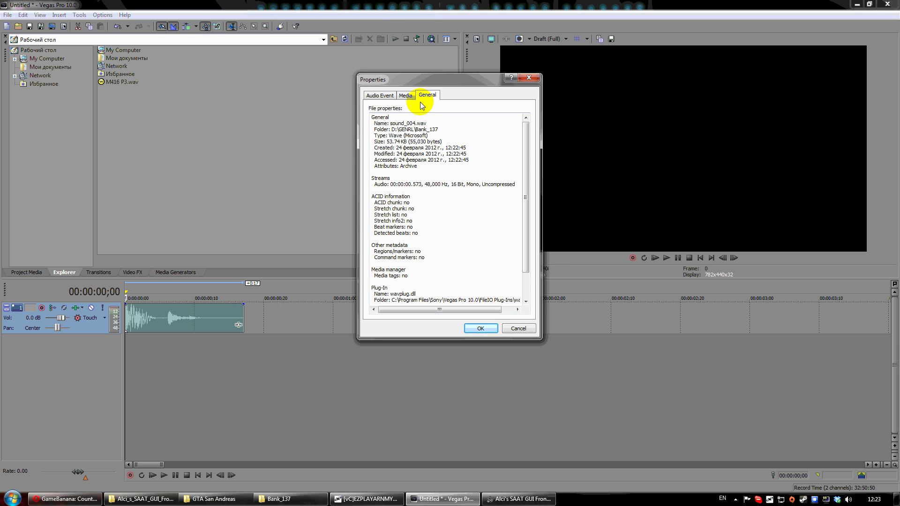
drag(423, 82, 310, 181)
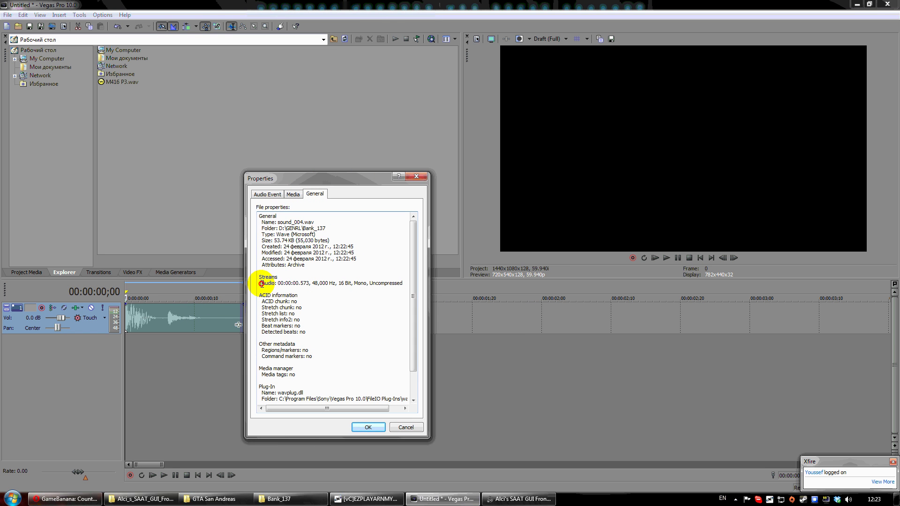
drag(261, 283, 288, 284)
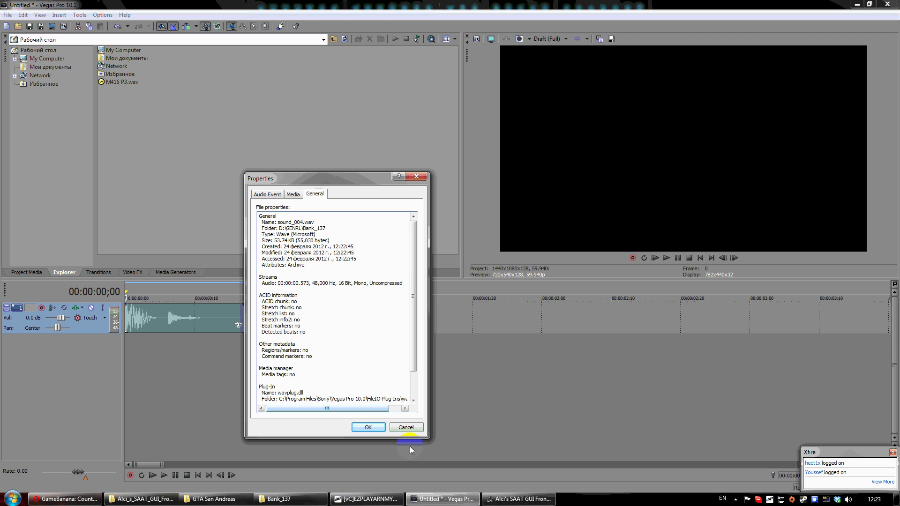
click(407, 428)
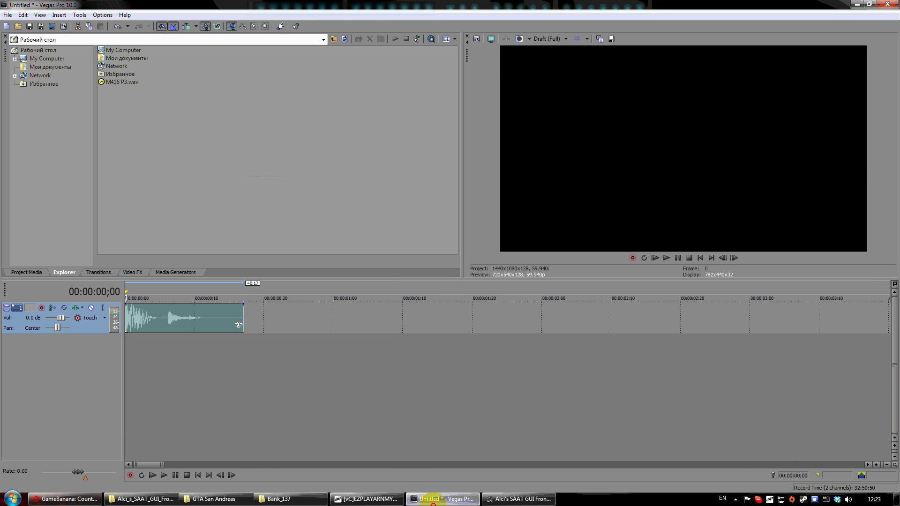
click(432, 500)
- Add M416 P3.wav as a new track and review its clip properties
click(18, 47)
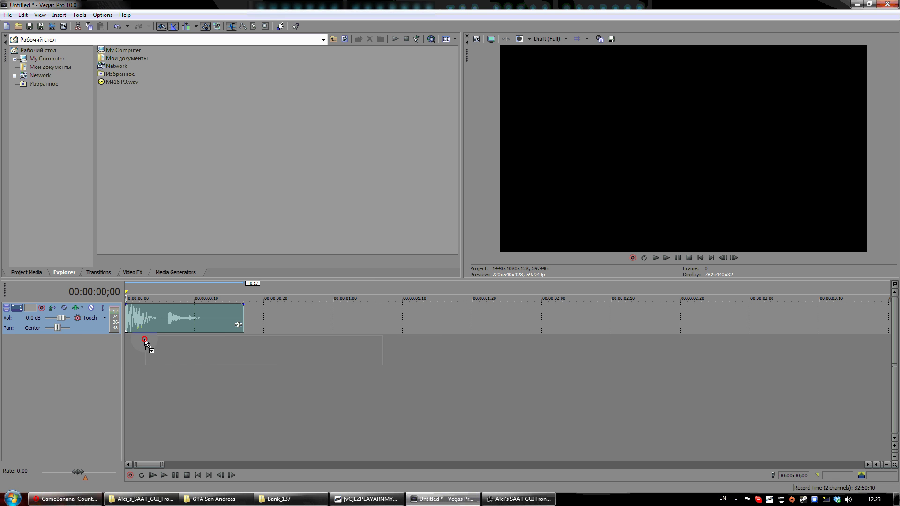
drag(17, 47, 123, 342)
right_click(156, 363)
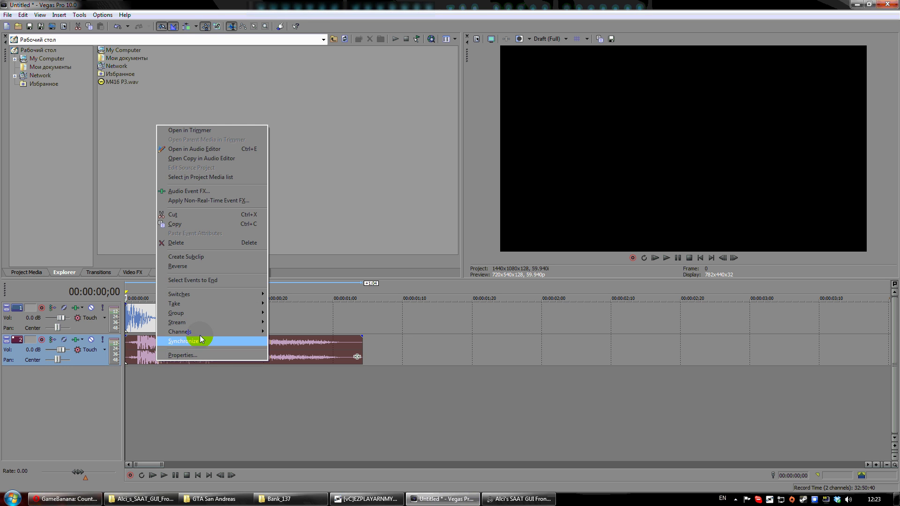
click(207, 353)
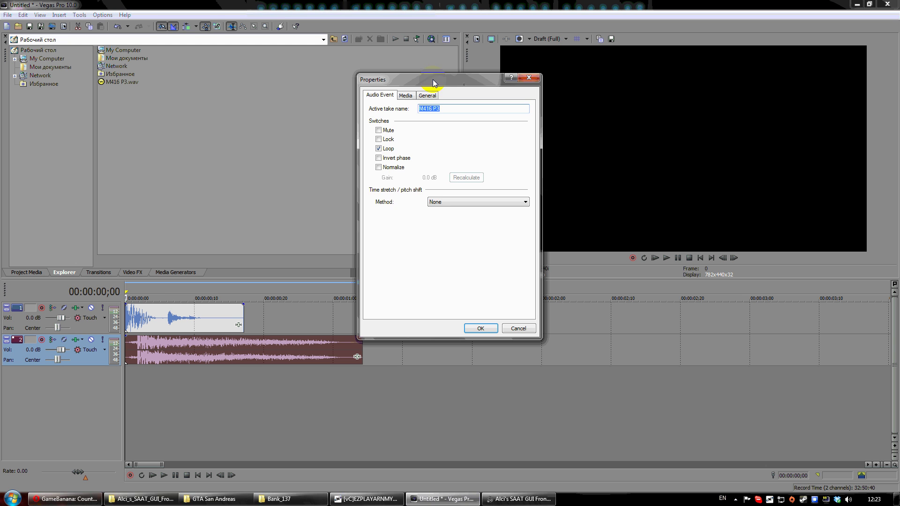
click(428, 95)
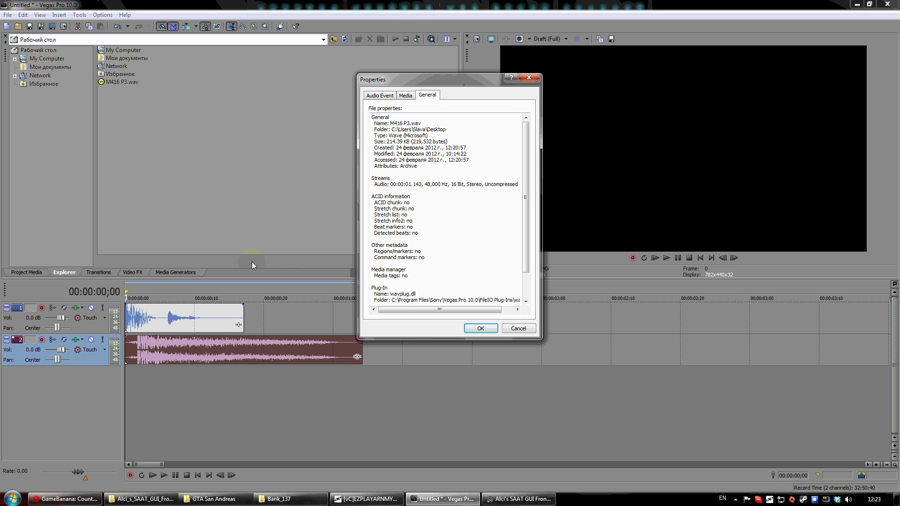
click(516, 329)
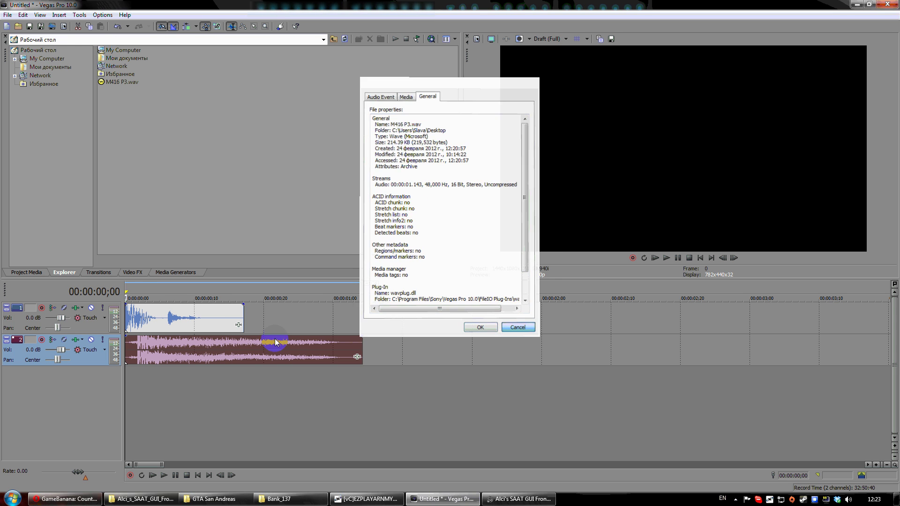
- Delete the sound_004 clip and its now-empty first track
click(196, 324)
key(Delete)
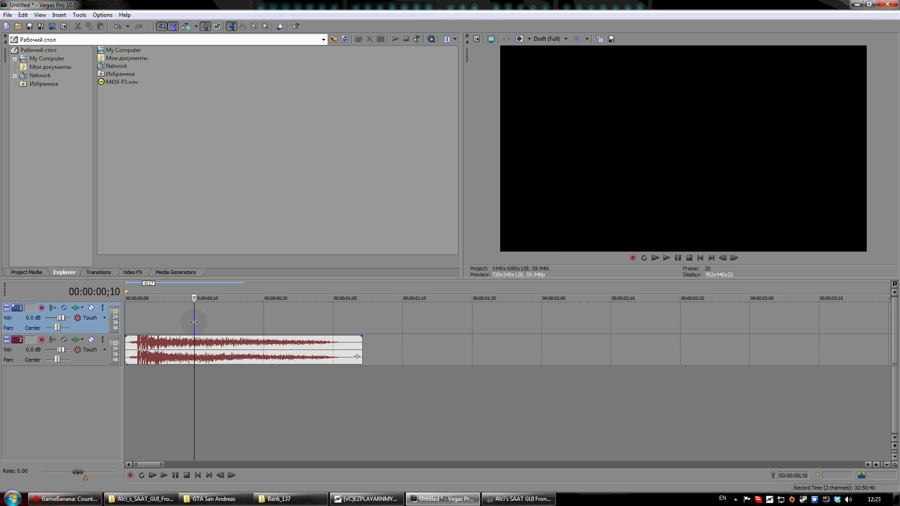
right_click(221, 320)
click(245, 357)
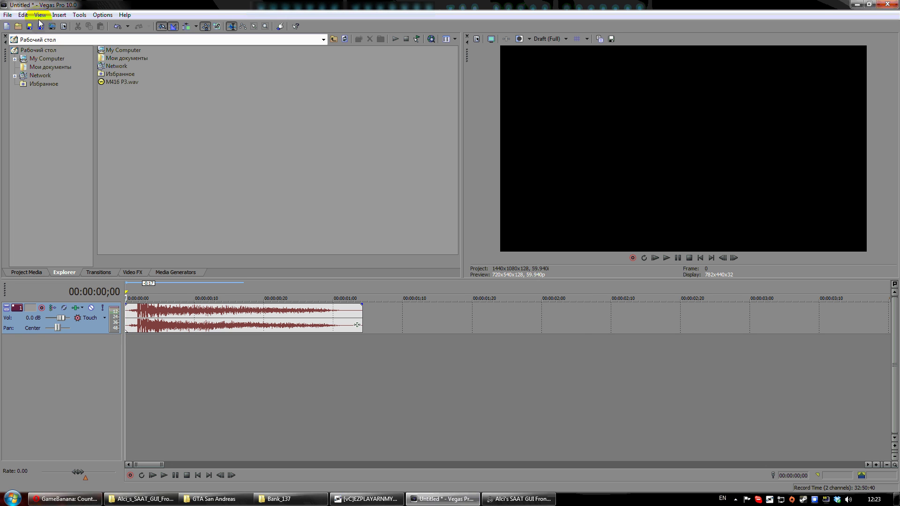
click(55, 26)
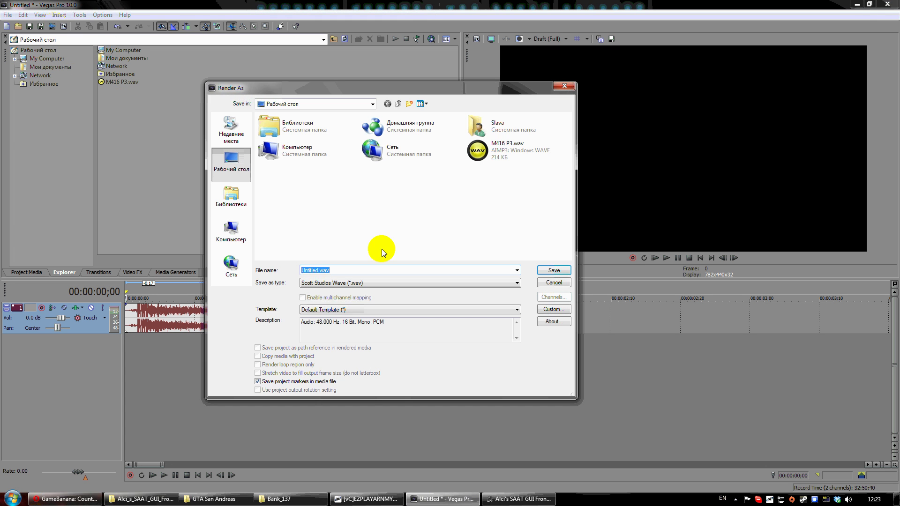
- Set the render format to Scott Studios Wave, PCM, 48,000 Hz, 16-bit mono
click(313, 284)
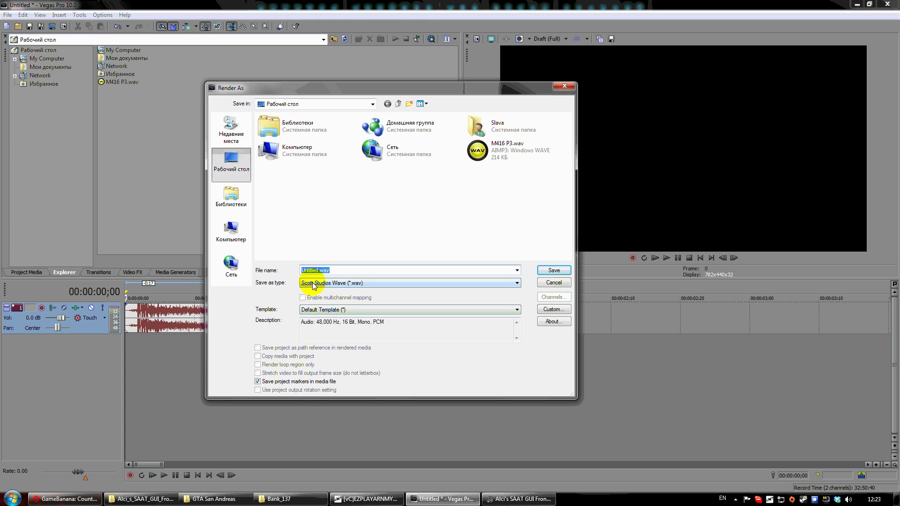
click(358, 283)
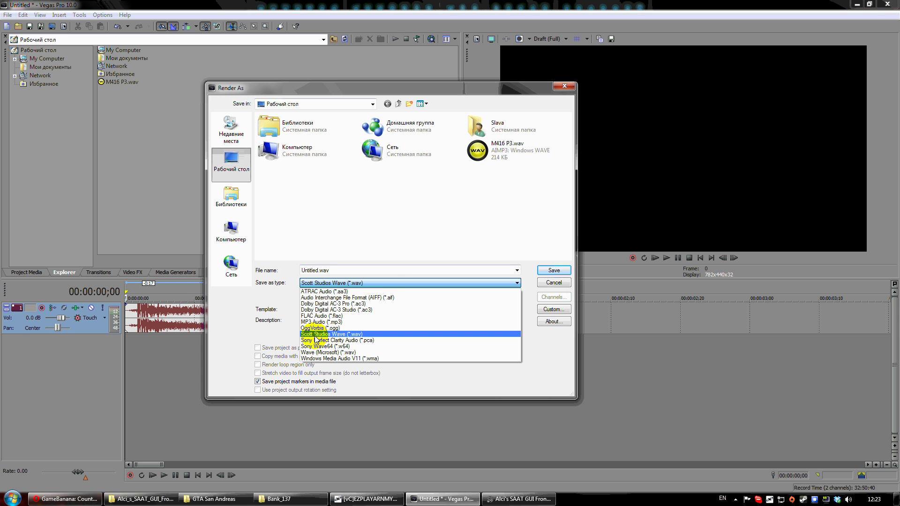
click(345, 335)
click(549, 309)
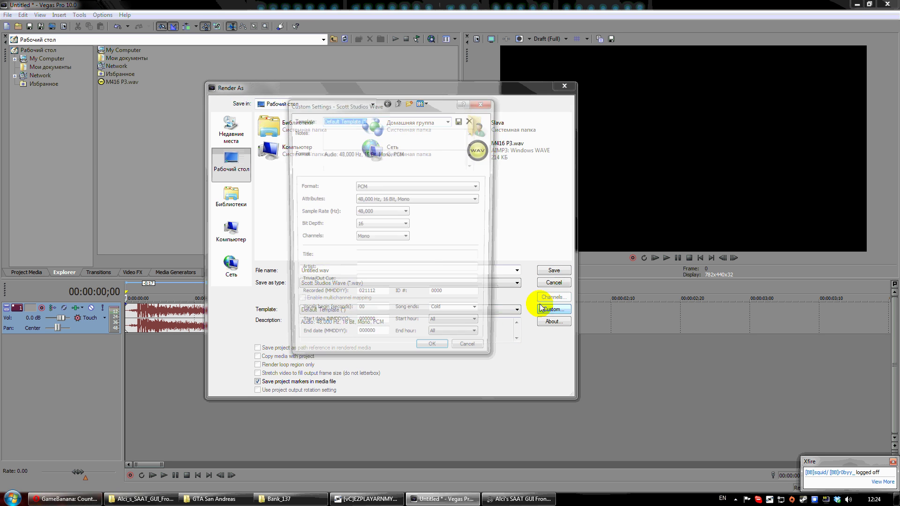
click(390, 187)
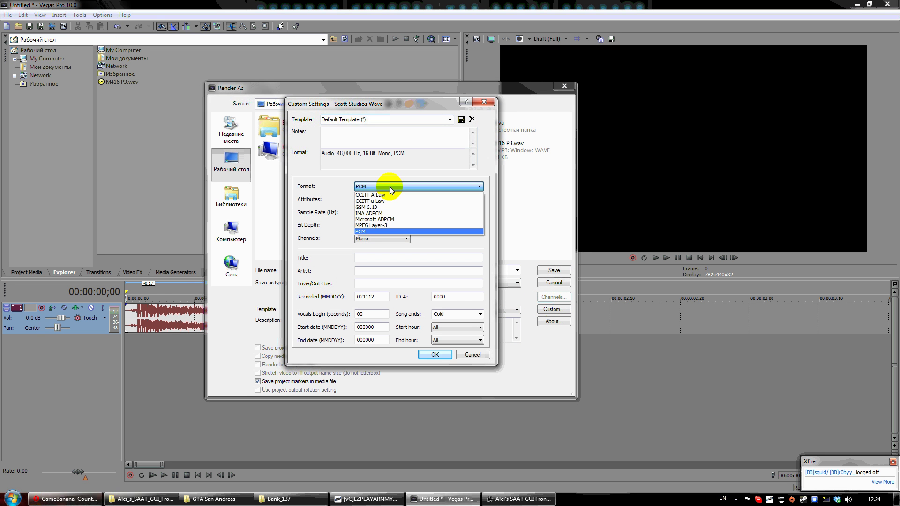
click(390, 187)
click(392, 231)
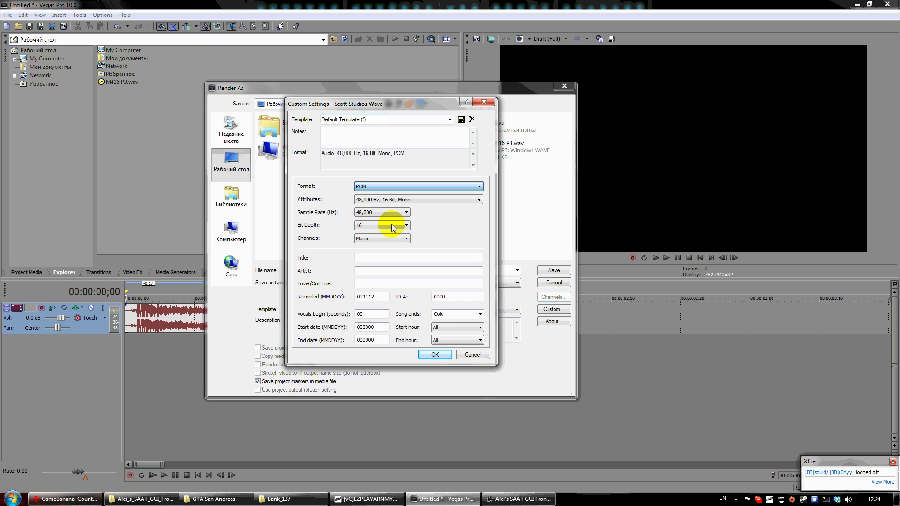
click(397, 202)
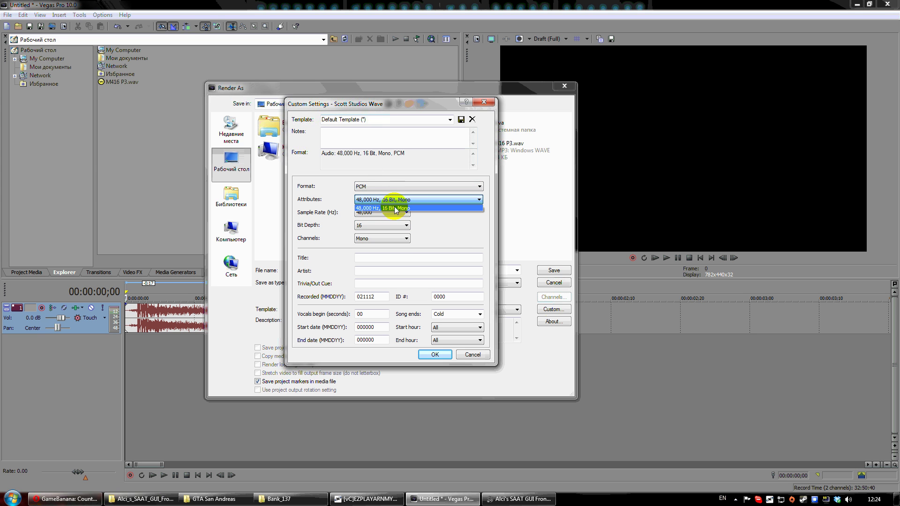
click(416, 207)
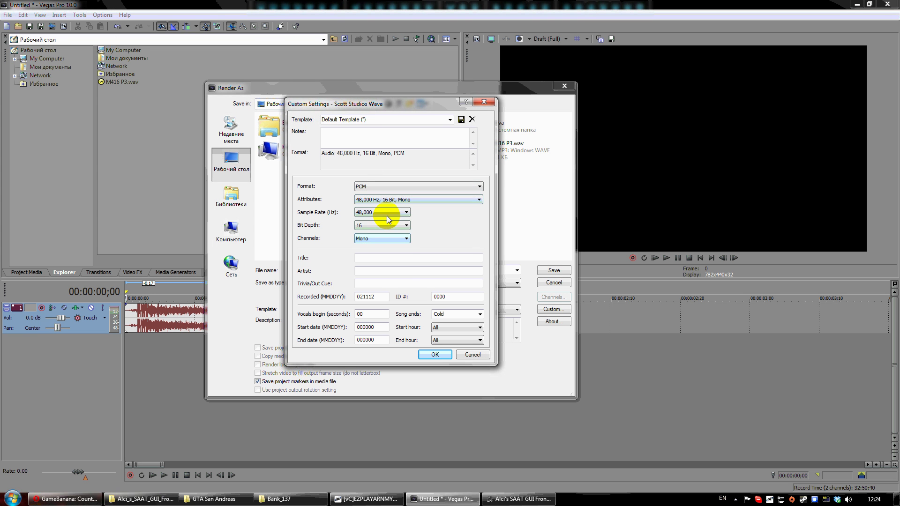
click(387, 213)
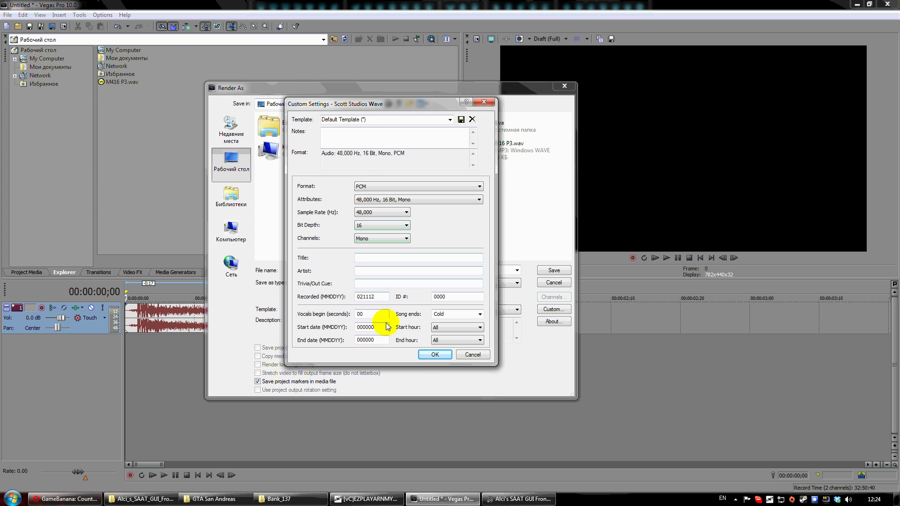
click(434, 355)
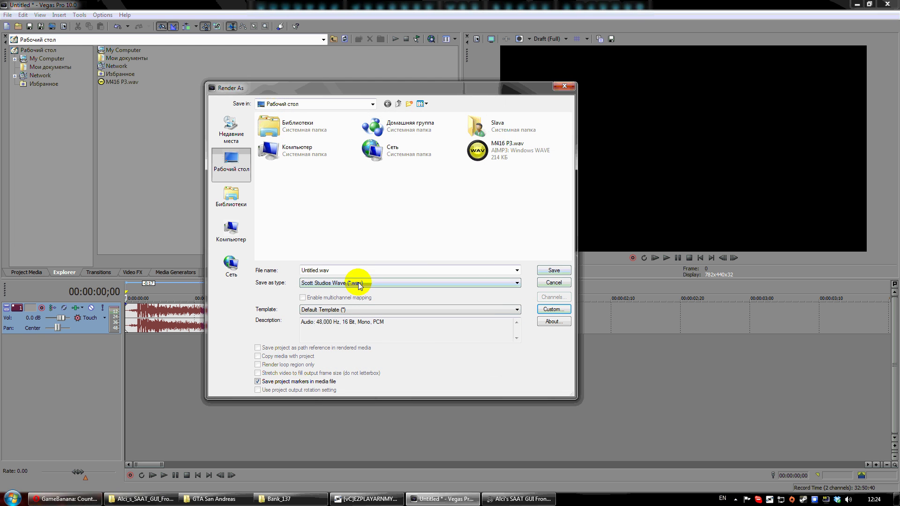
- Render to SP0000.WAV, then quit Vegas Pro without saving the project
click(554, 270)
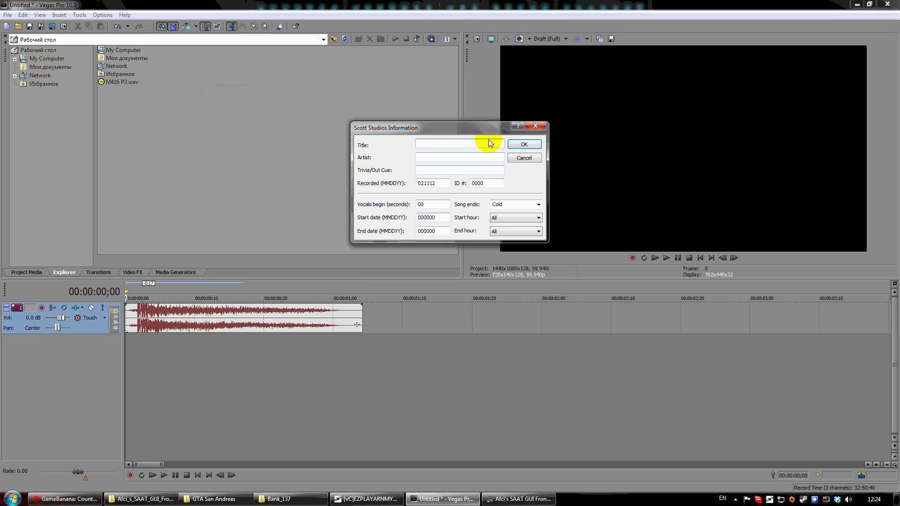
click(520, 145)
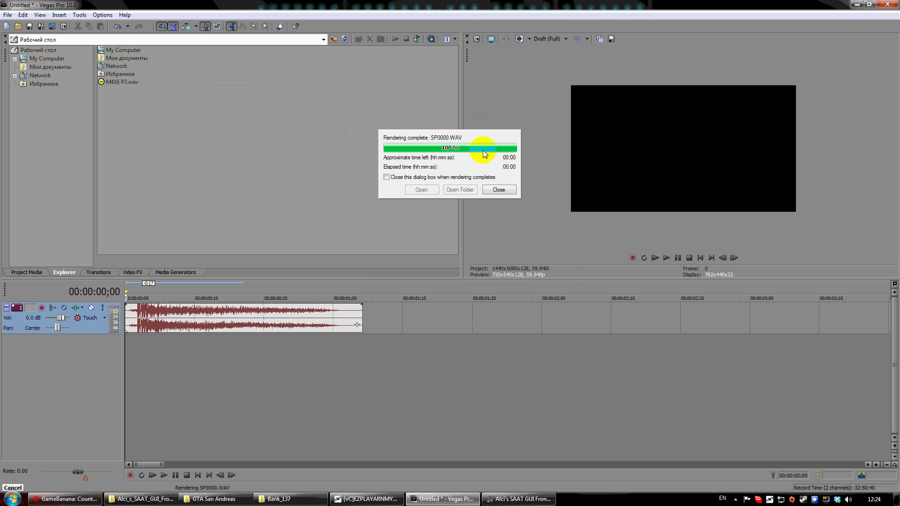
click(507, 191)
click(888, 6)
click(461, 202)
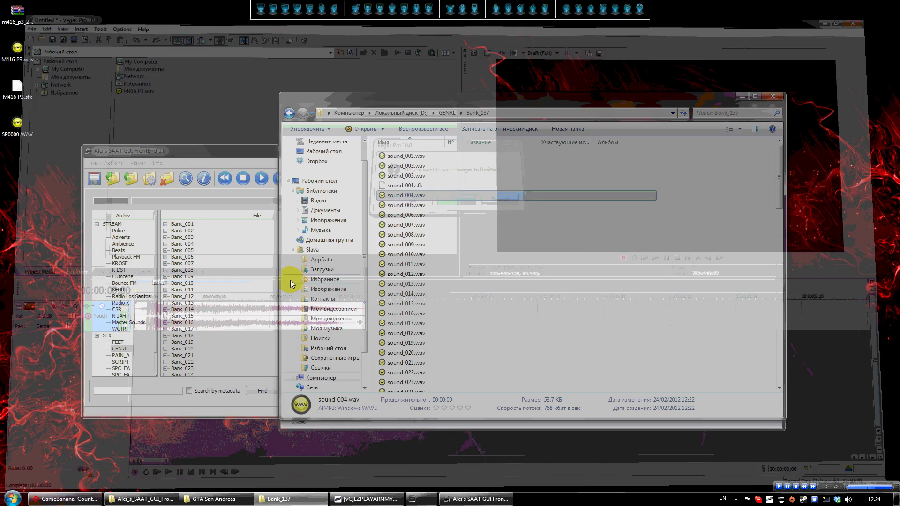
- Select Bank_137's sound_004.wav in the GENRL tree, play it, then stop
drag(195, 150, 199, 124)
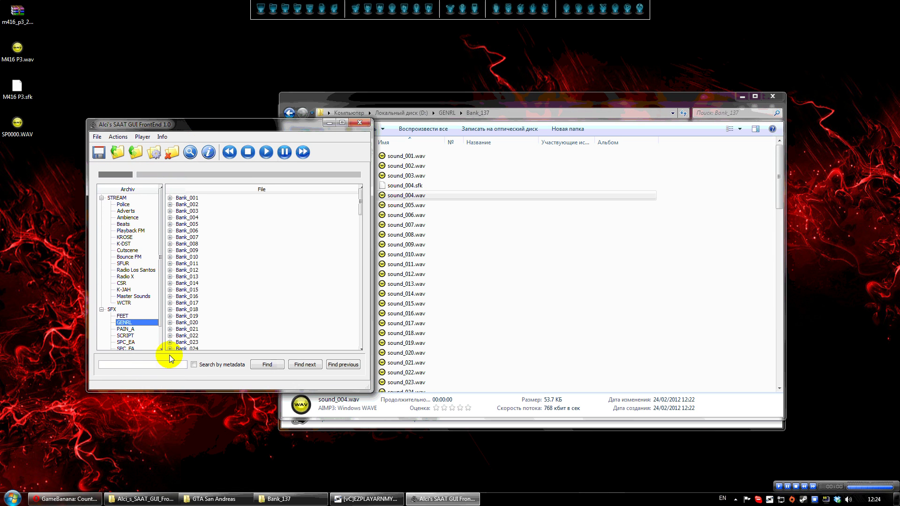
drag(360, 201, 360, 332)
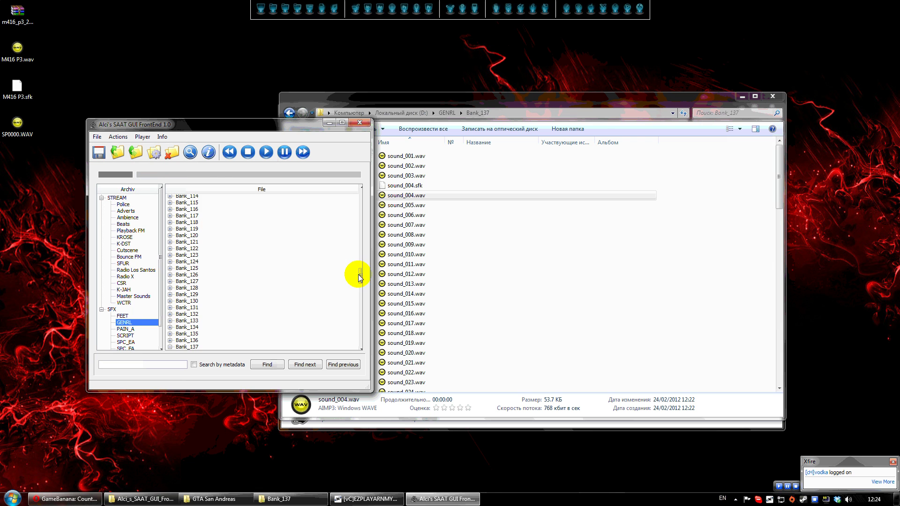
drag(358, 277, 361, 294)
scroll(270, 265, up, 2)
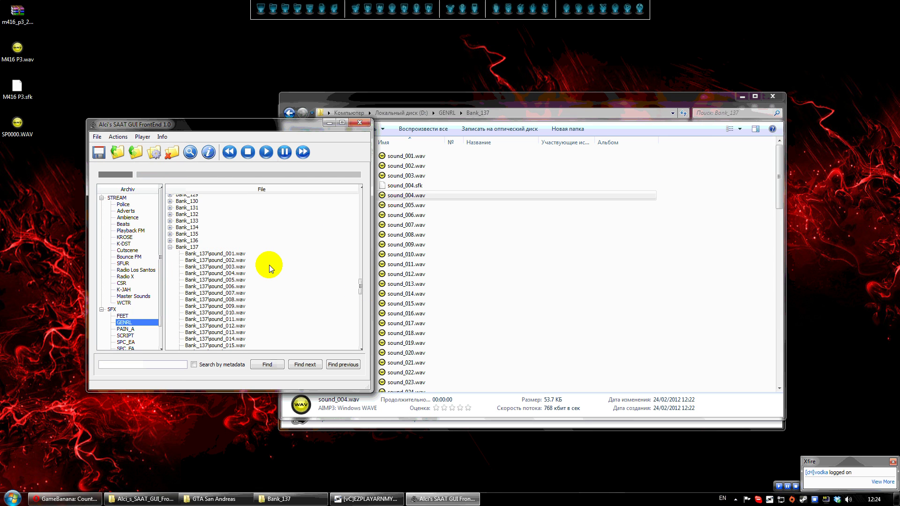
click(220, 261)
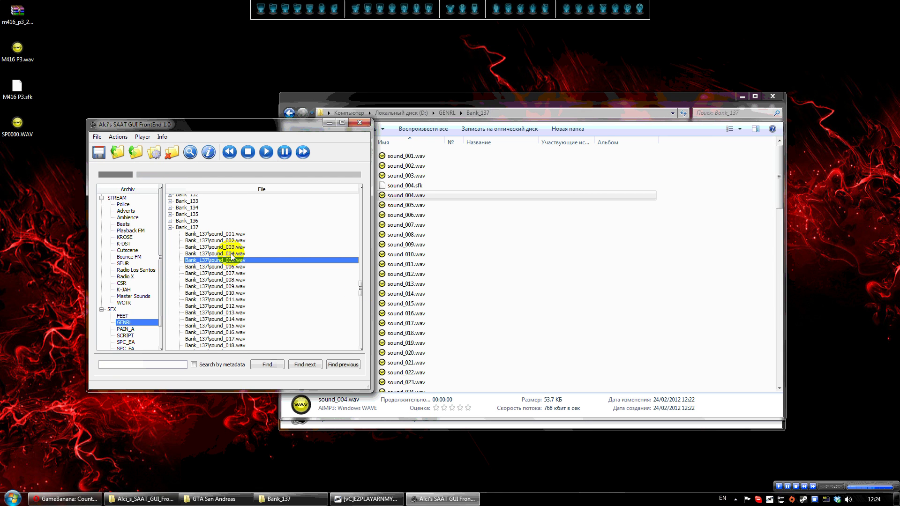
click(222, 254)
click(267, 152)
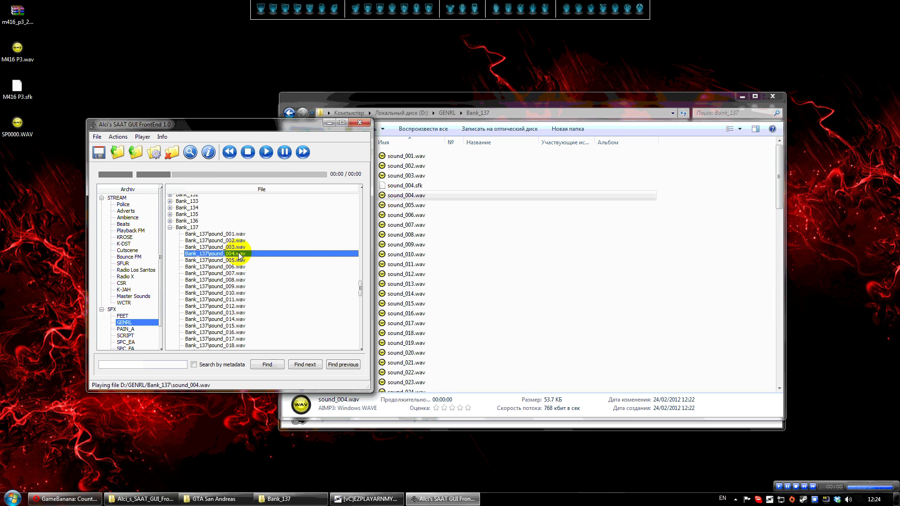
click(249, 153)
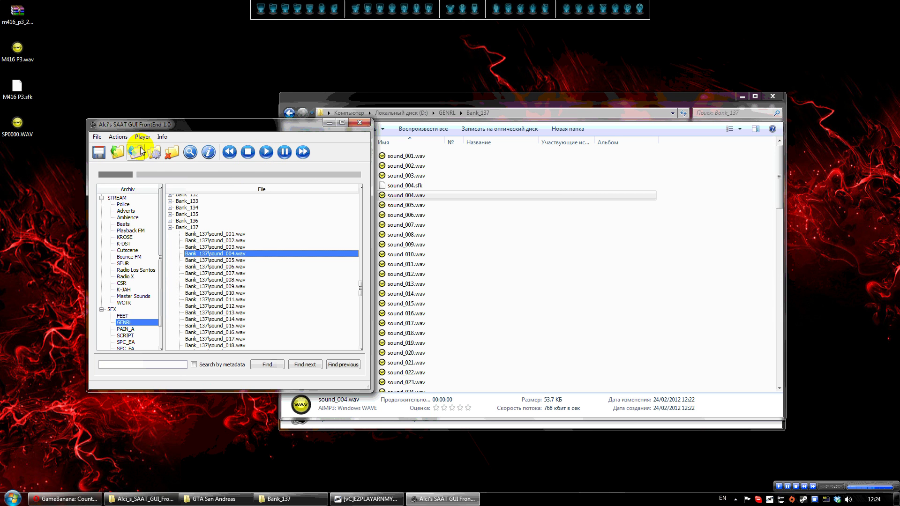
- Replace sound_004.wav with the desktop's SP0000.WAV and play it back to check
click(131, 154)
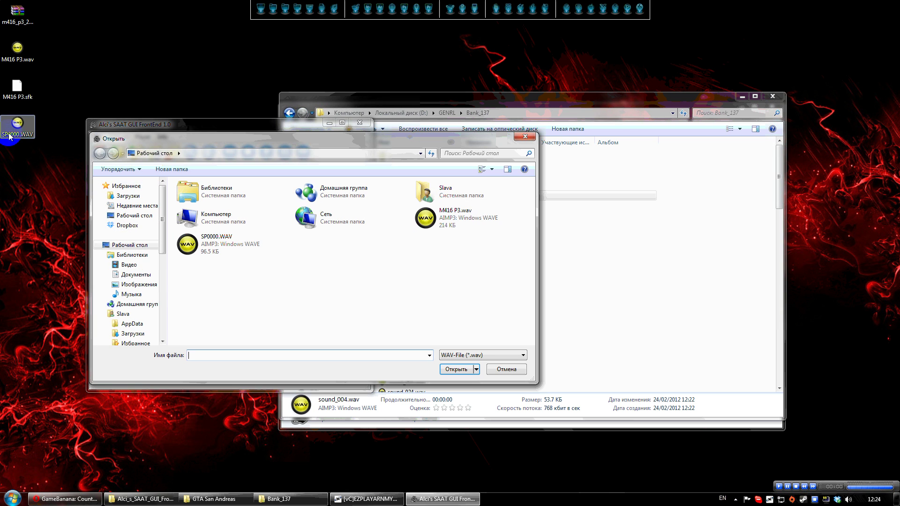
click(246, 244)
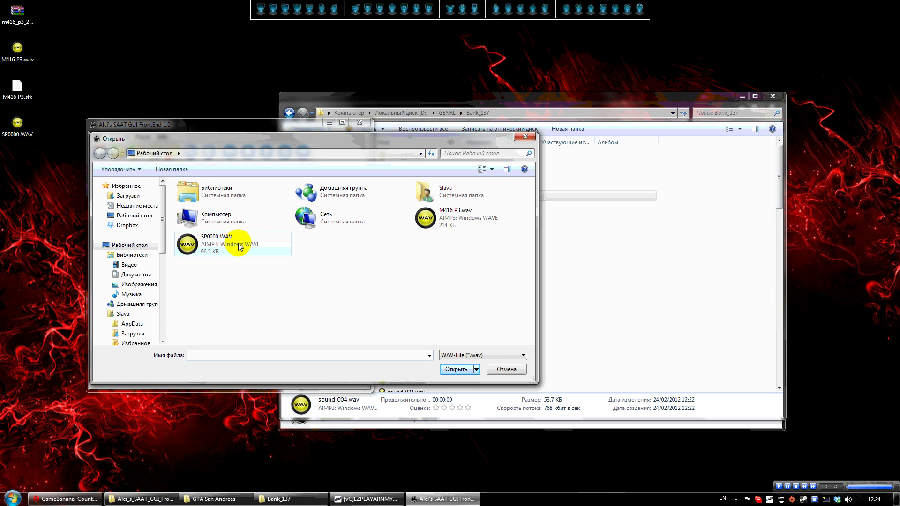
double_click(239, 245)
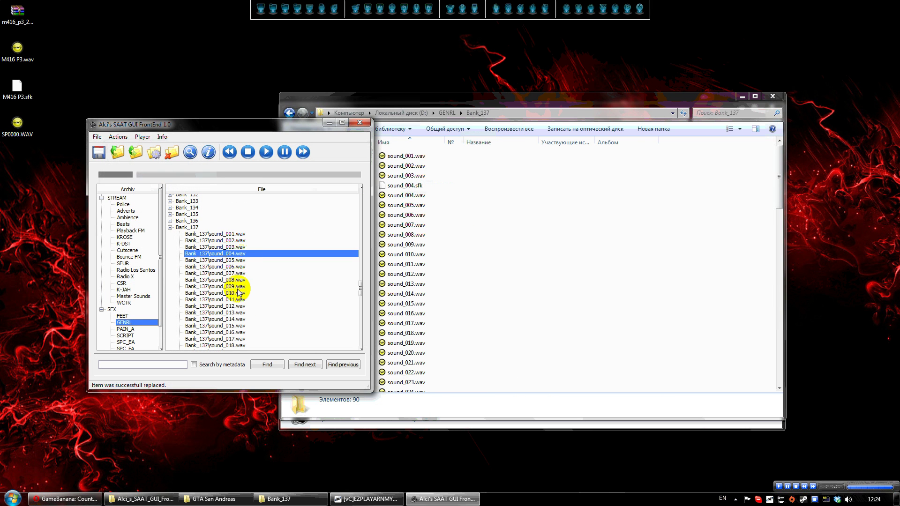
drag(249, 119, 207, 118)
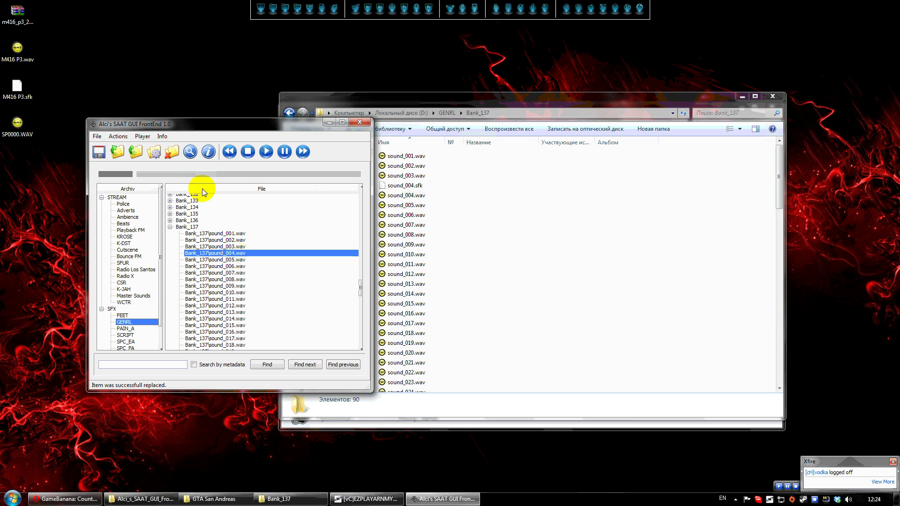
click(266, 152)
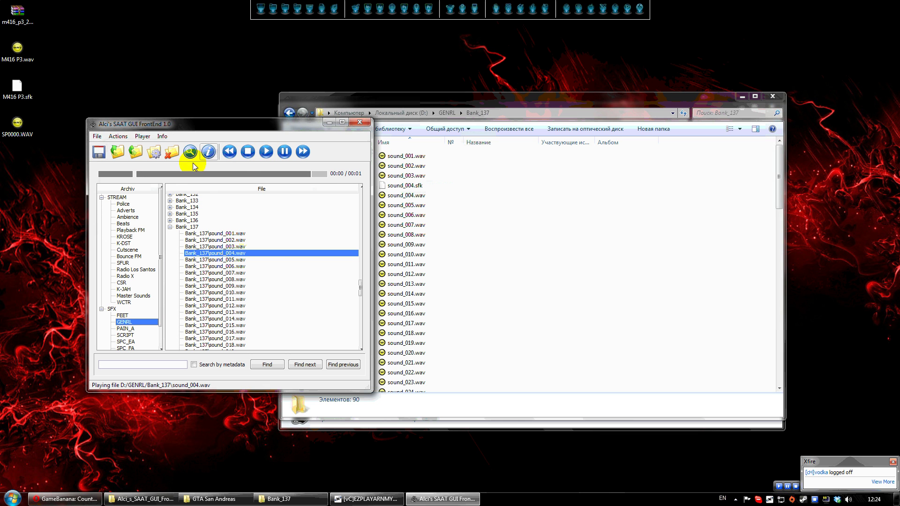
mouse_move(143, 127)
mouse_down()
mouse_move(196, 148)
mouse_move(108, 146)
mouse_up()
- Stop playback and save the modified GENRL archive, confirming the save
click(214, 175)
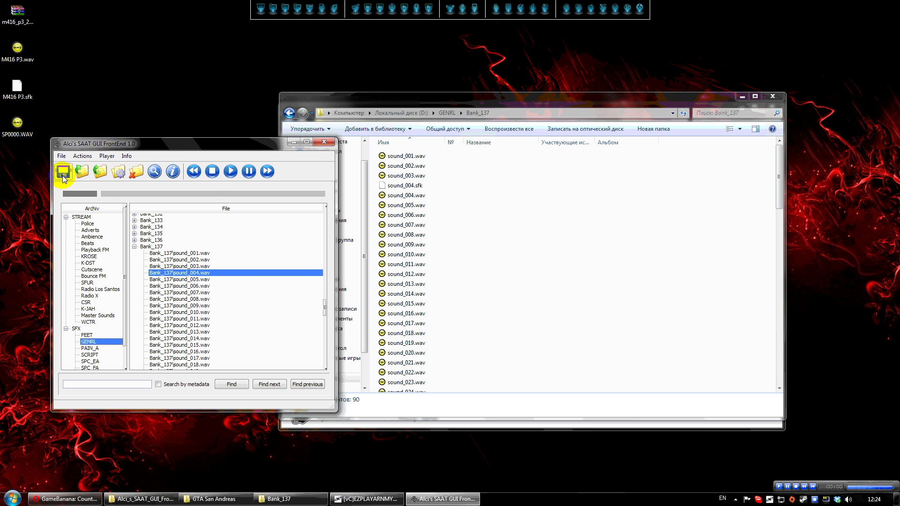
click(63, 175)
key(Return)
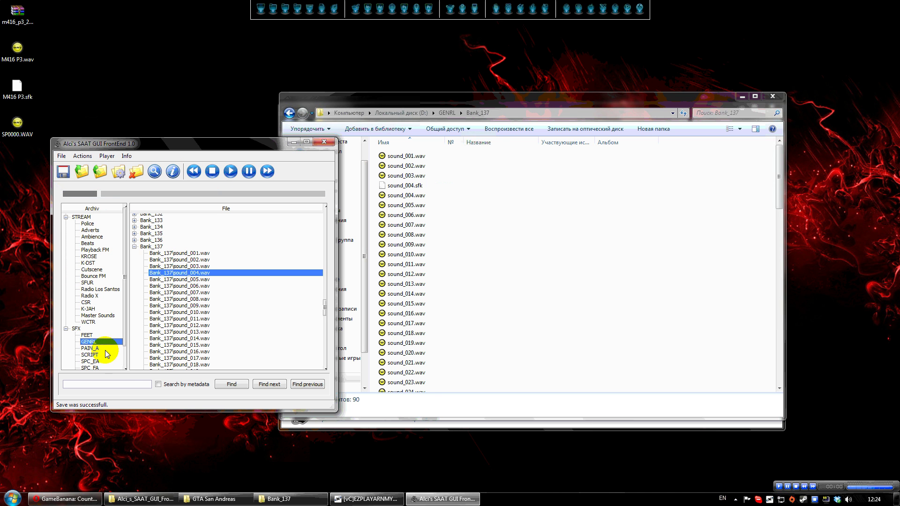
mouse_move(131, 144)
mouse_down()
mouse_move(187, 145)
mouse_move(142, 134)
mouse_up()
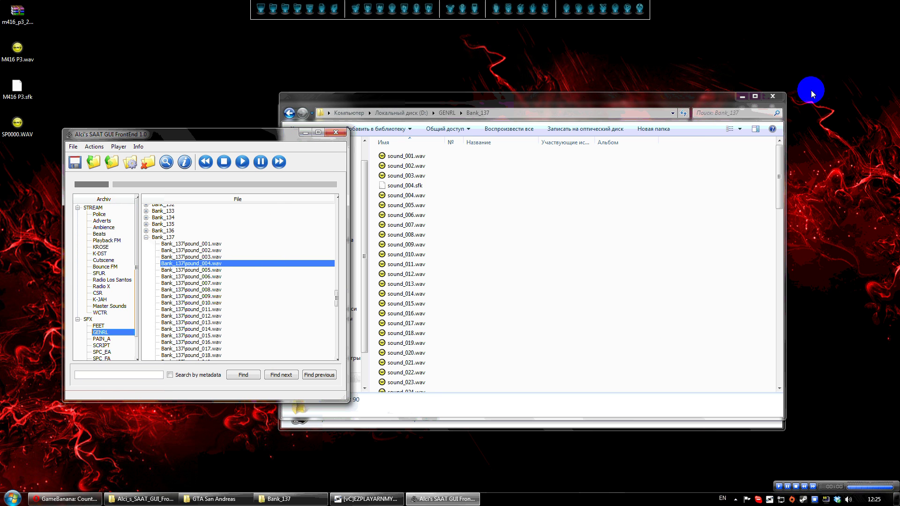
- Close Alci's SAAT GUI FrontEnd
drag(633, 104, 661, 97)
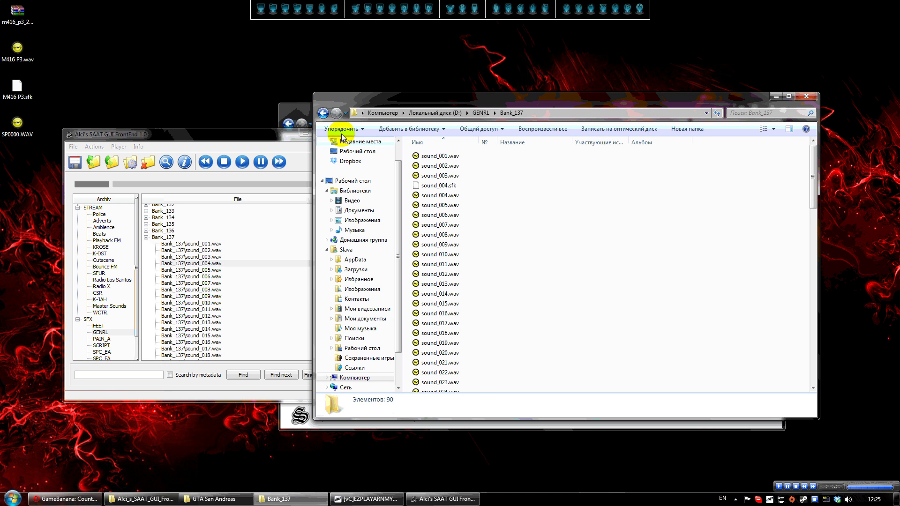
click(221, 136)
click(323, 135)
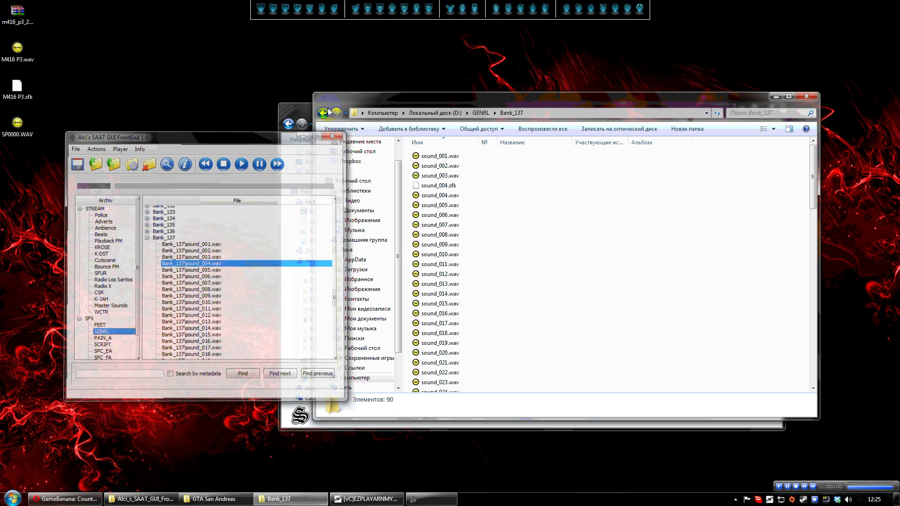
- Delete the GENRL folder from drive D: and minimize that window
click(324, 112)
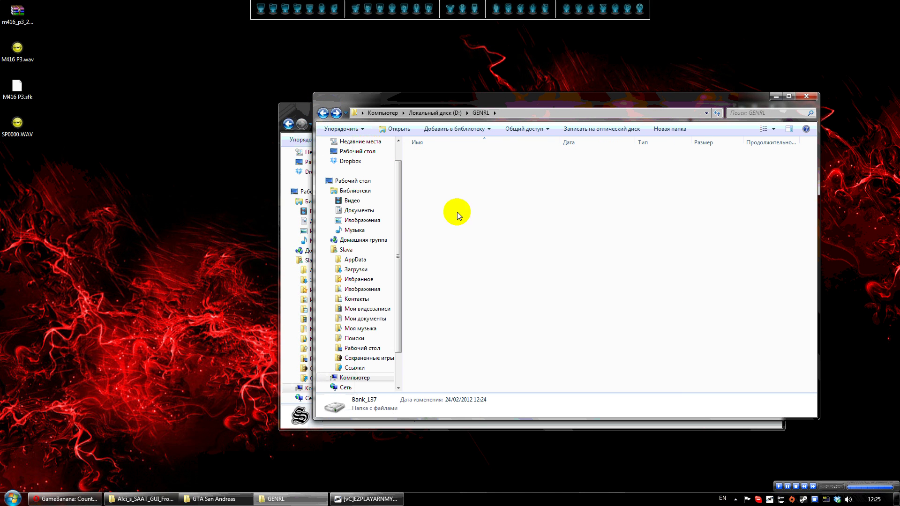
key(BackSpace)
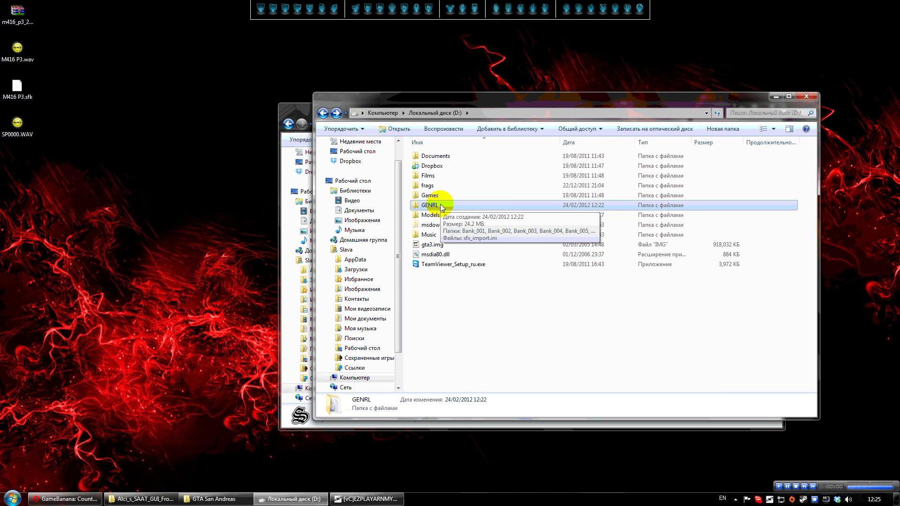
key(Delete)
key(Return)
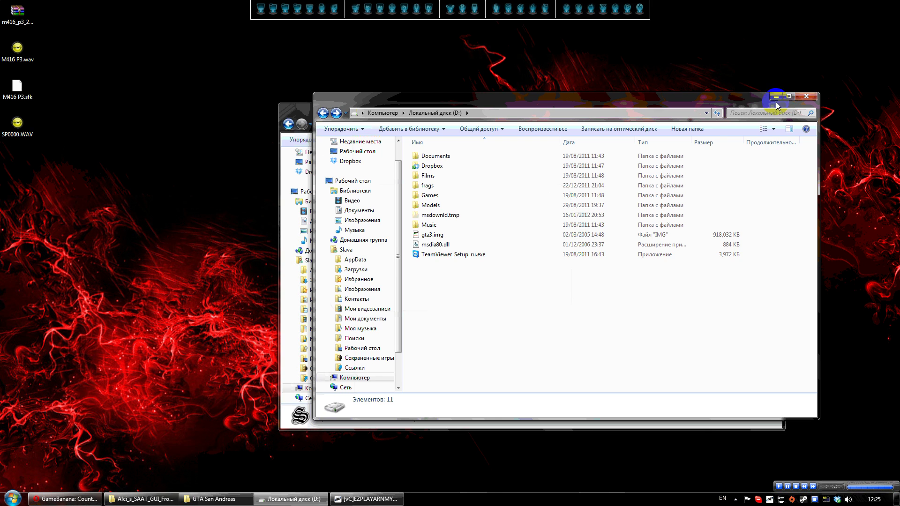
click(775, 99)
drag(522, 112, 355, 119)
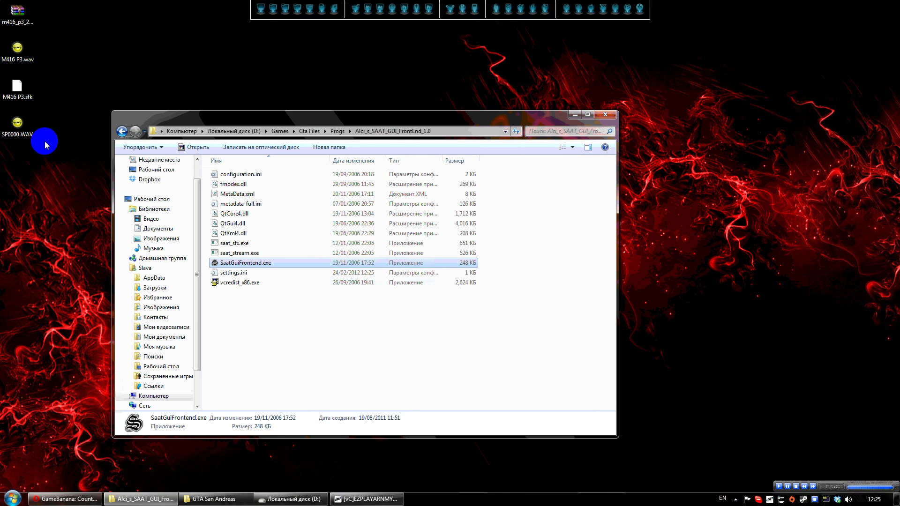
click(64, 157)
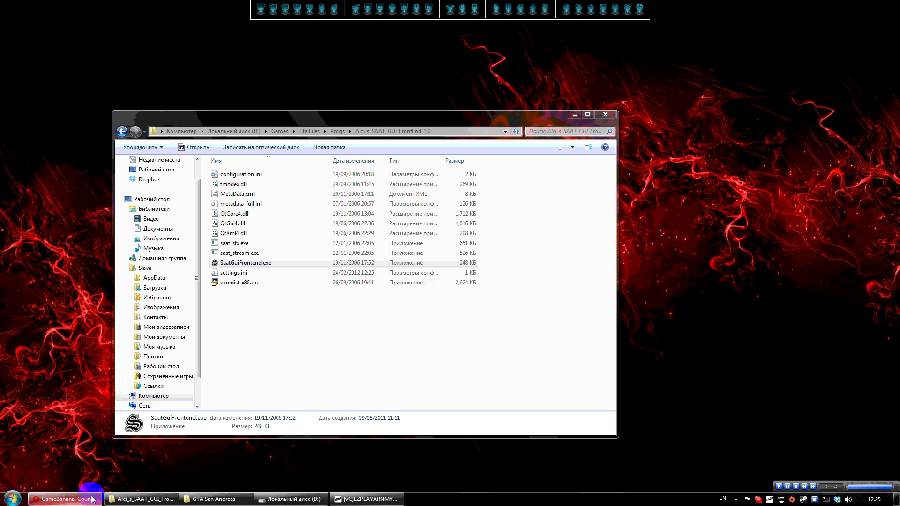
click(64, 499)
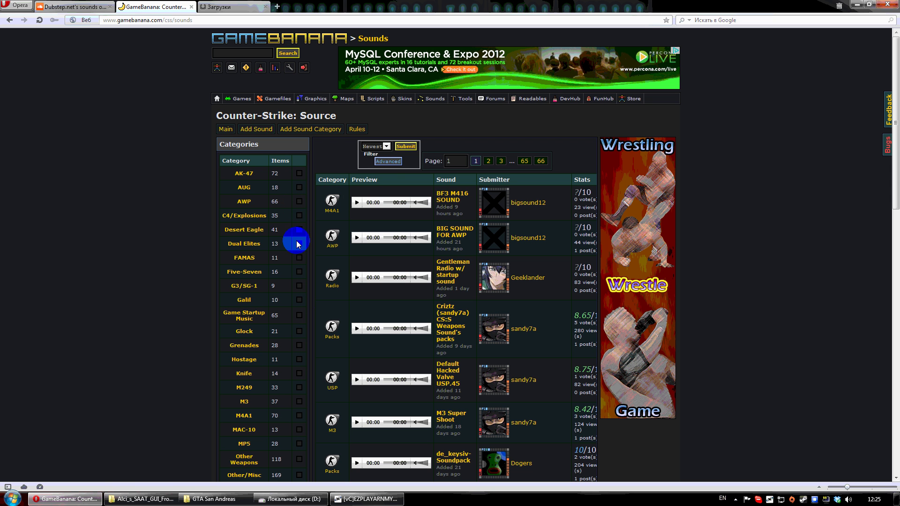
scroll(265, 300, down, 3)
scroll(272, 284, down, 5)
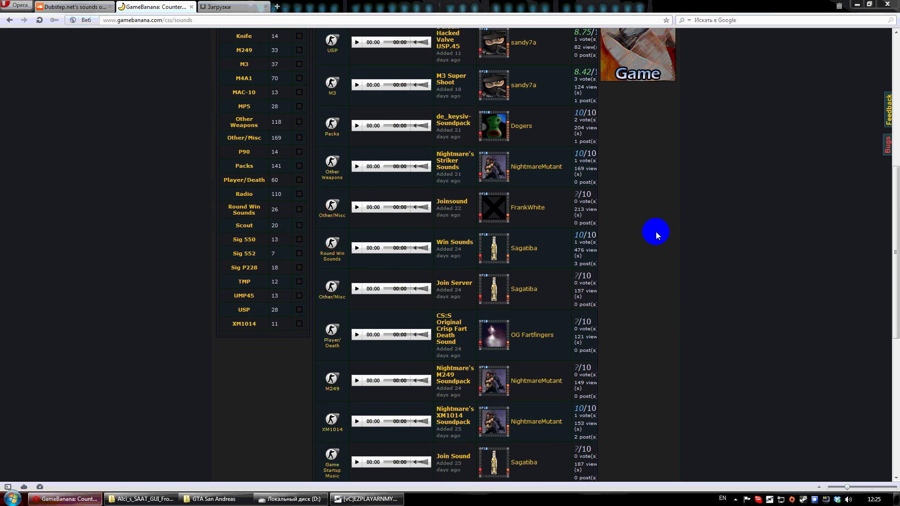
click(140, 499)
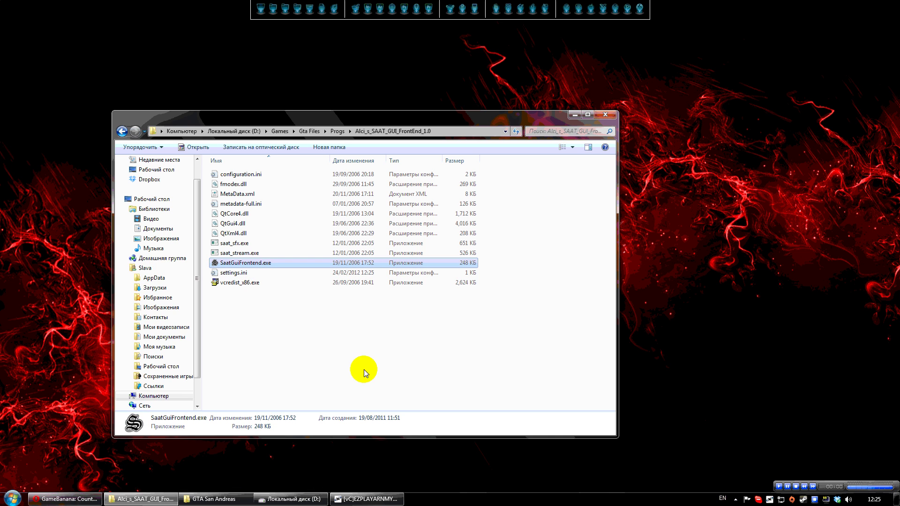
drag(451, 116, 524, 91)
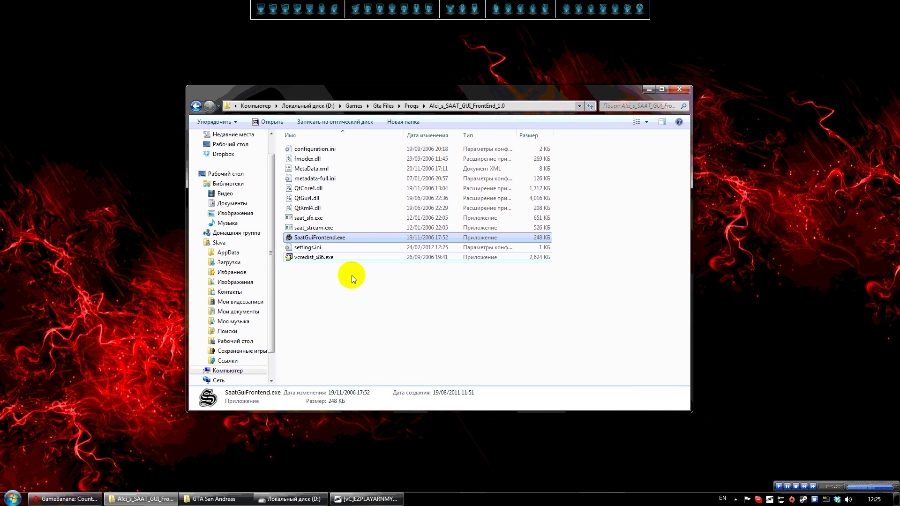
click(355, 288)
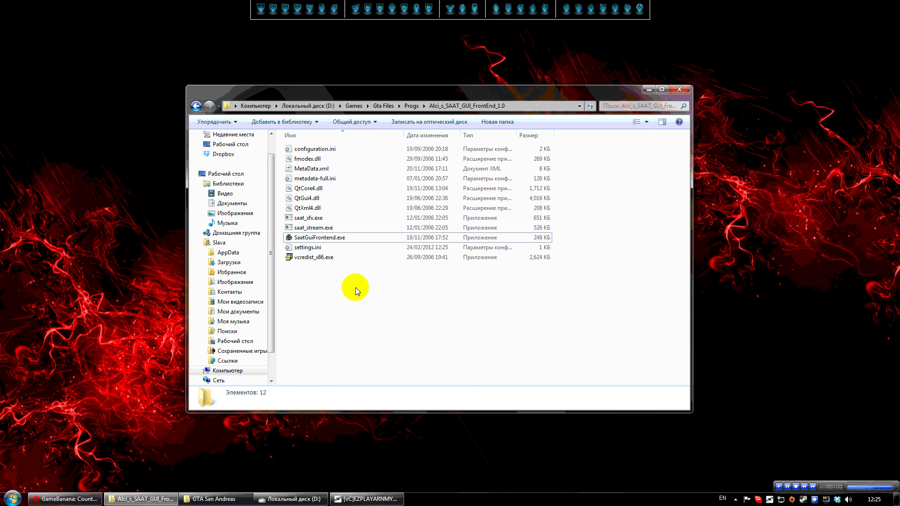